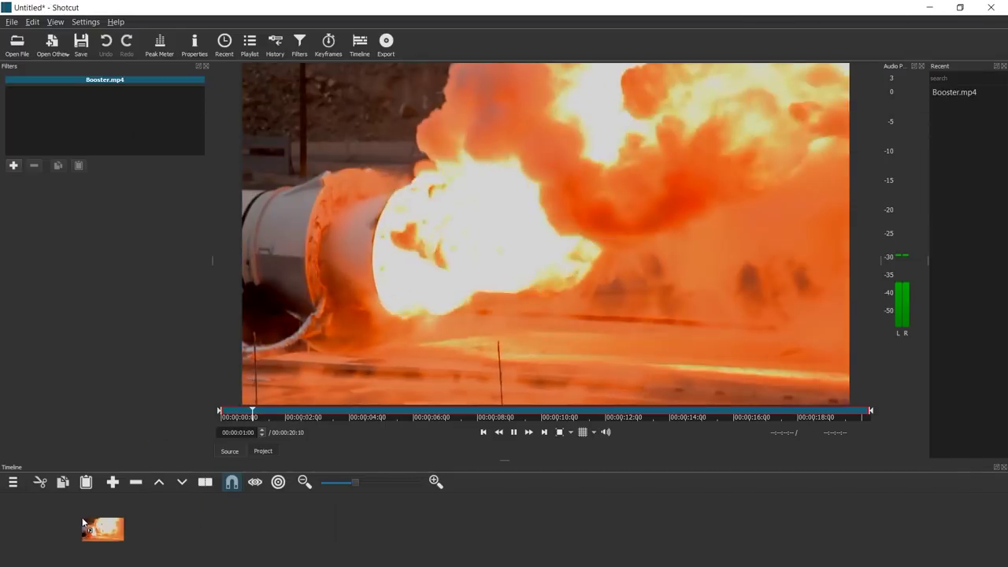
Step: Add Booster.mp4, STS-127 3.mp4, STS-128 2.mp4 and Water Deluge 1.mp4 from the Space folder end to end on track V1
{"action": "left_click_drag", "start_coordinate": [82, 522], "coordinate": [87, 445]}
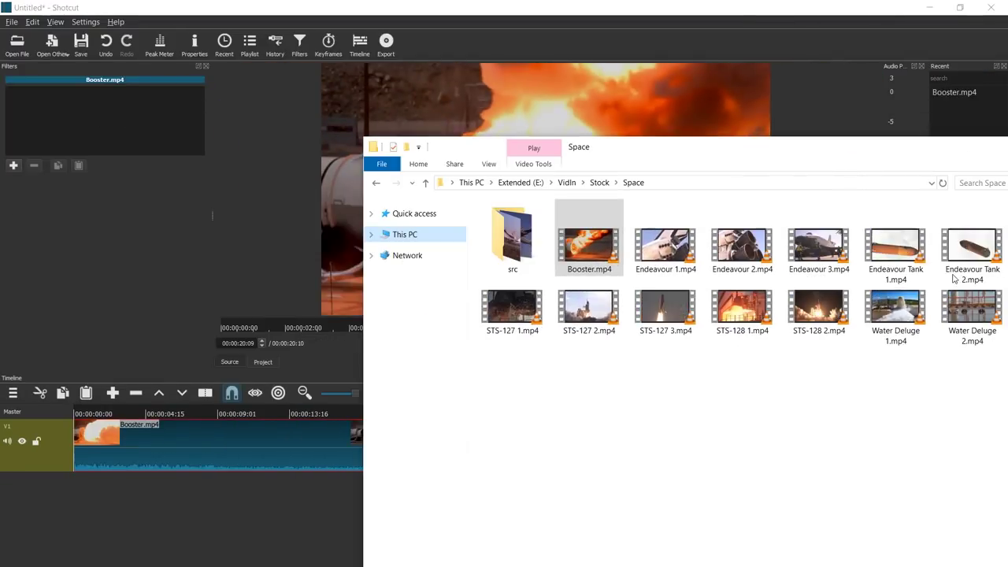
{"action": "left_click_drag", "start_coordinate": [664, 326], "coordinate": [441, 445]}
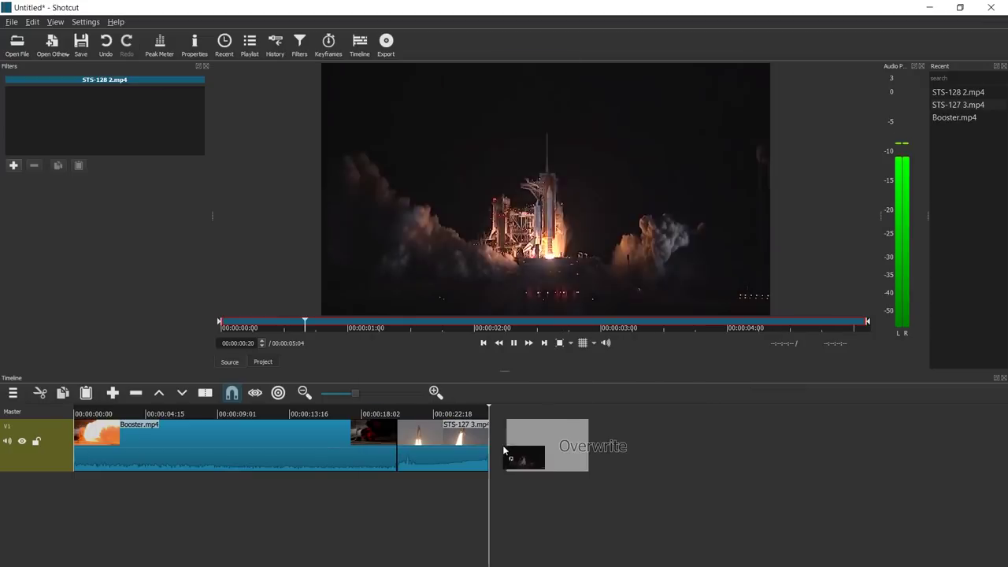
{"action": "left_click_drag", "start_coordinate": [508, 445], "coordinate": [512, 445]}
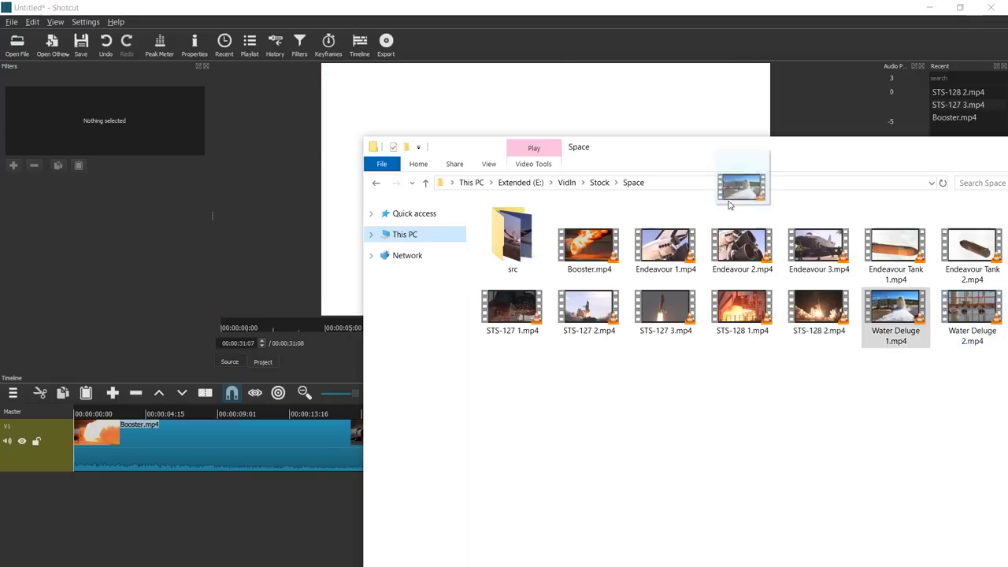
{"action": "left_click_drag", "start_coordinate": [546, 189], "coordinate": [658, 445]}
Step: Hide track V1, split Booster.mp4 at about 6 seconds, and remove its remainder so the following clips close the gap
{"action": "left_click", "coordinate": [87, 414]}
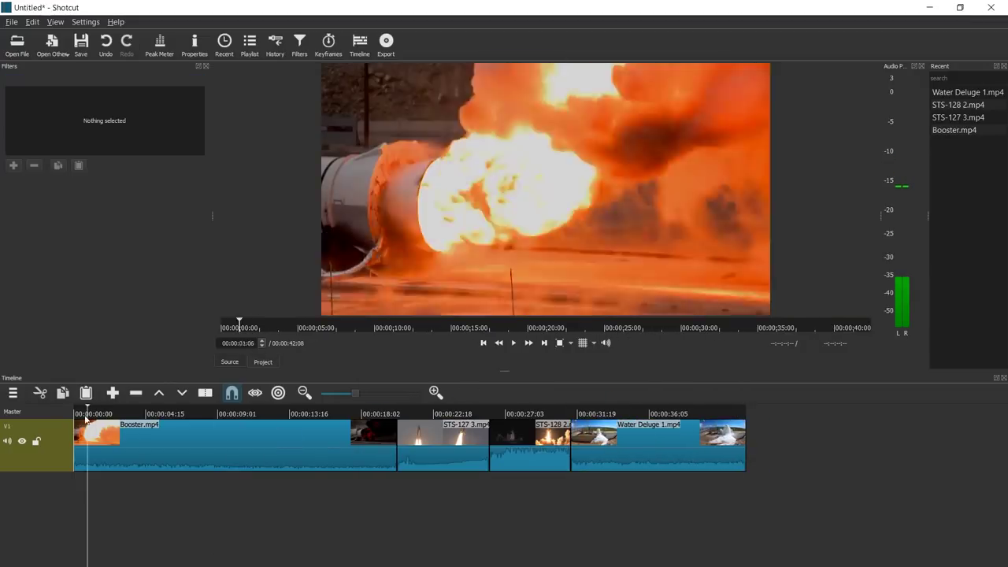
{"action": "left_click_drag", "start_coordinate": [85, 417], "coordinate": [174, 418]}
{"action": "left_click", "coordinate": [22, 441]}
{"action": "key", "text": "s"}
{"action": "right_click", "coordinate": [210, 443]}
{"action": "left_click", "coordinate": [221, 452]}
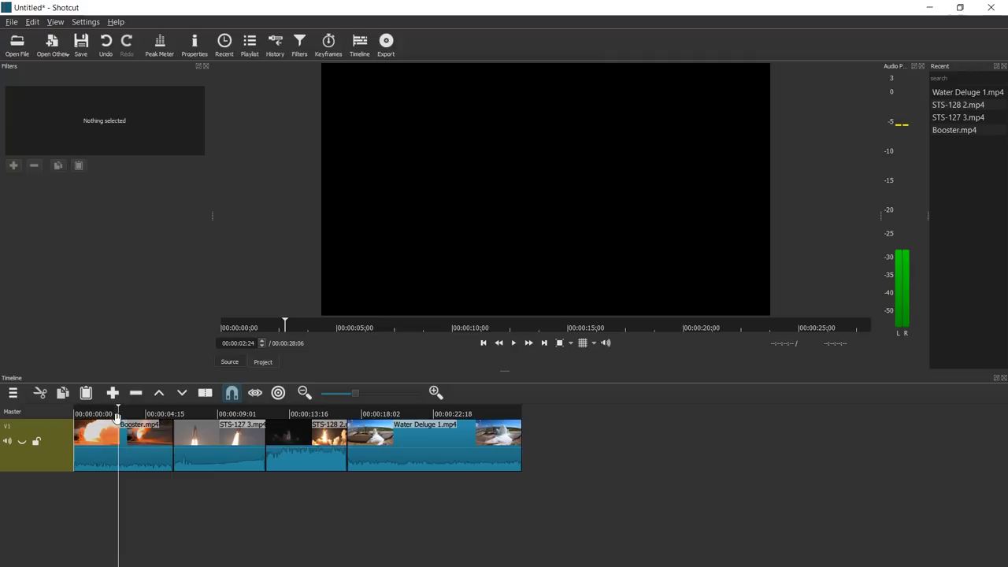
Step: Show track V1 again and mute its audio, with the playhead back at the start of the timeline
{"action": "left_click", "coordinate": [22, 441]}
{"action": "left_click", "coordinate": [8, 442]}
{"action": "mouse_move", "coordinate": [76, 413]}
{"action": "left_mouse_down"}
{"action": "mouse_move", "coordinate": [88, 414]}
{"action": "mouse_move", "coordinate": [69, 415]}
{"action": "left_mouse_up"}
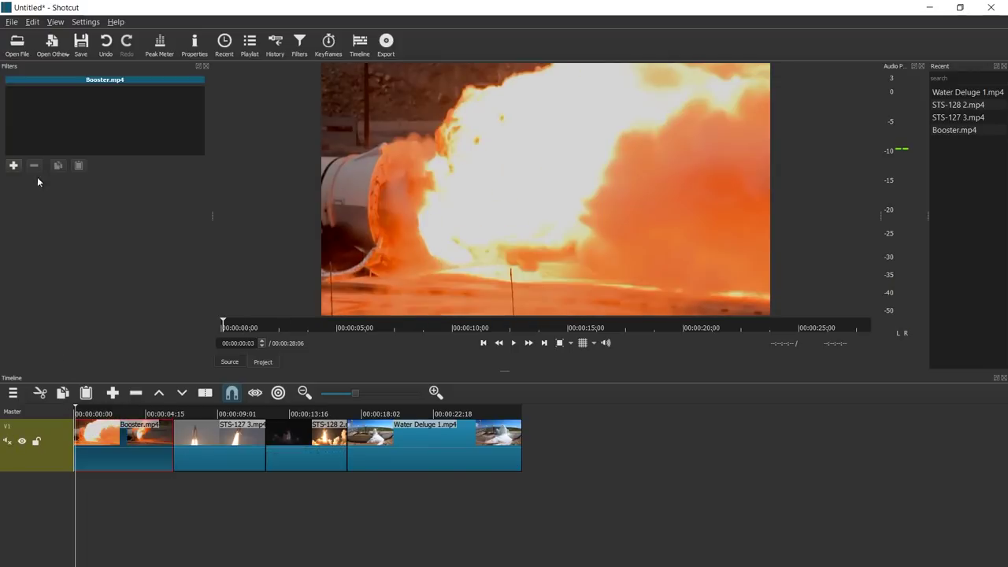
Step: Find the Glitch video filter by name and add it to the Booster.mp4 clip
{"action": "left_click", "coordinate": [13, 166]}
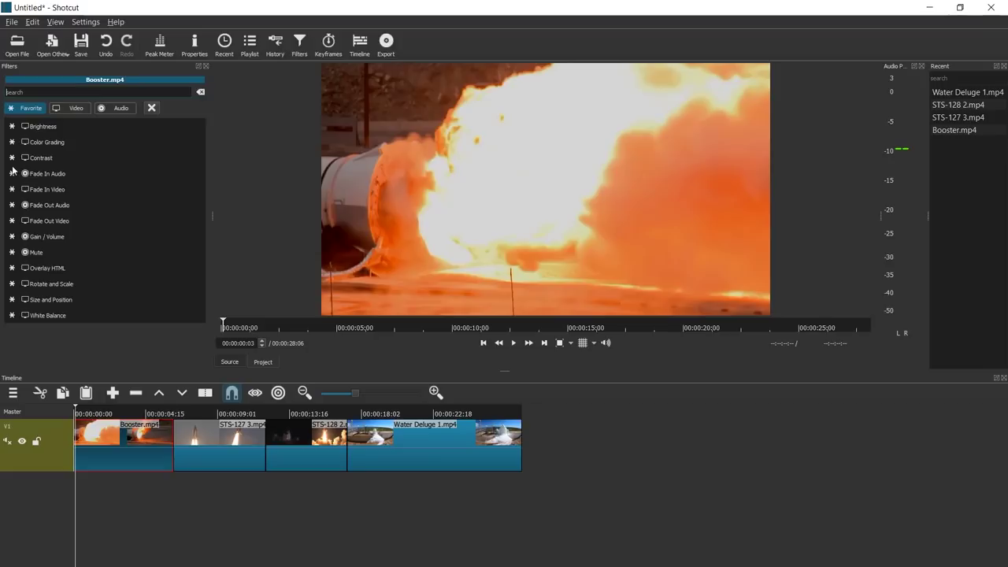
{"action": "type", "text": "glitch"}
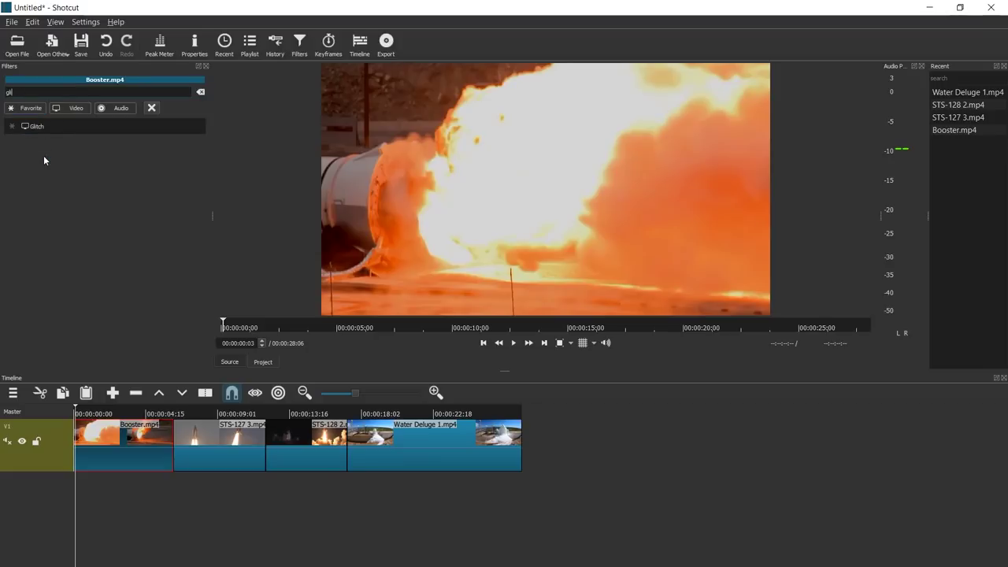
{"action": "left_click", "coordinate": [31, 124]}
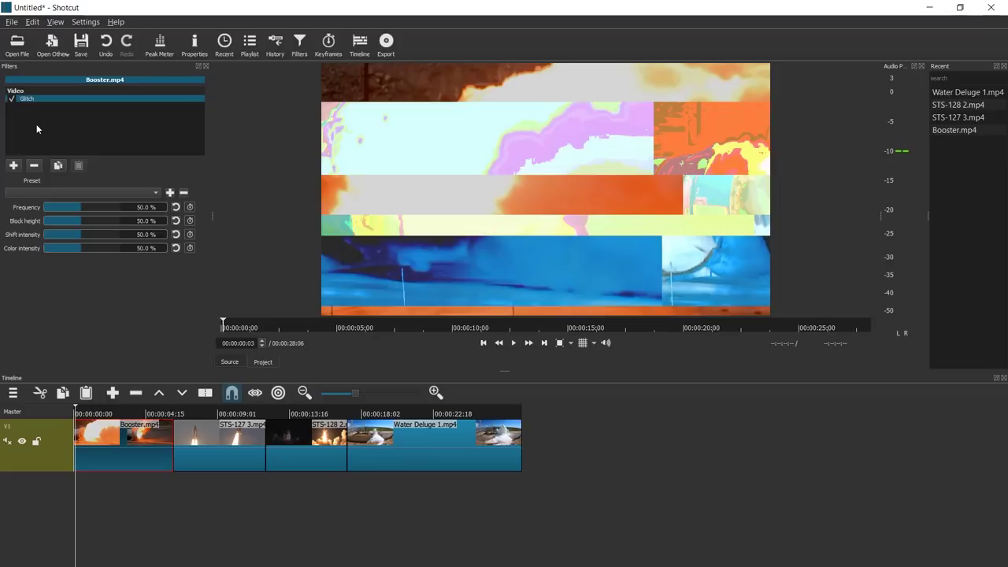
Step: Play the Booster.mp4 clip from the start to preview the default Glitch effect, and return to the beginning
{"action": "key", "text": "Home"}
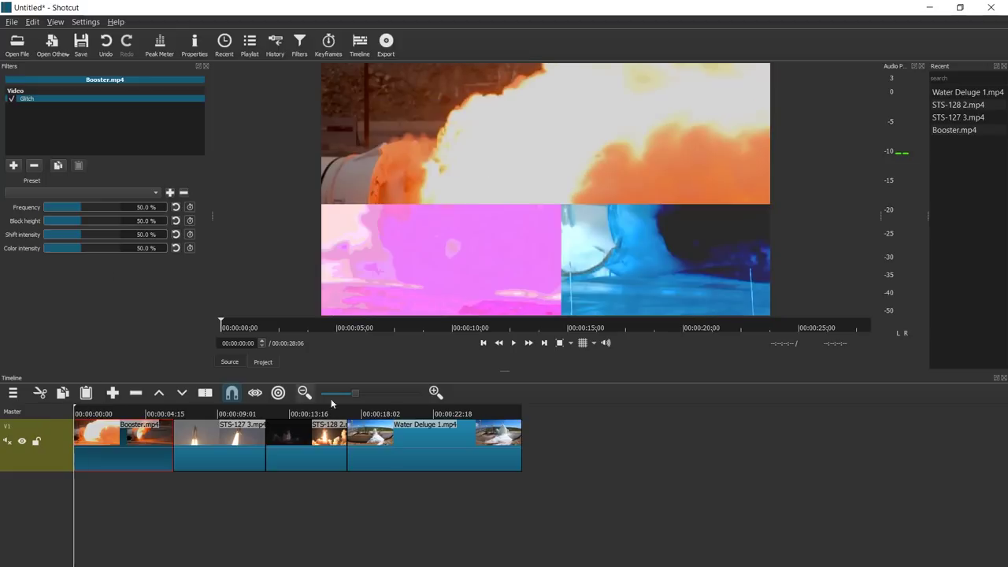
{"action": "key", "text": "space"}
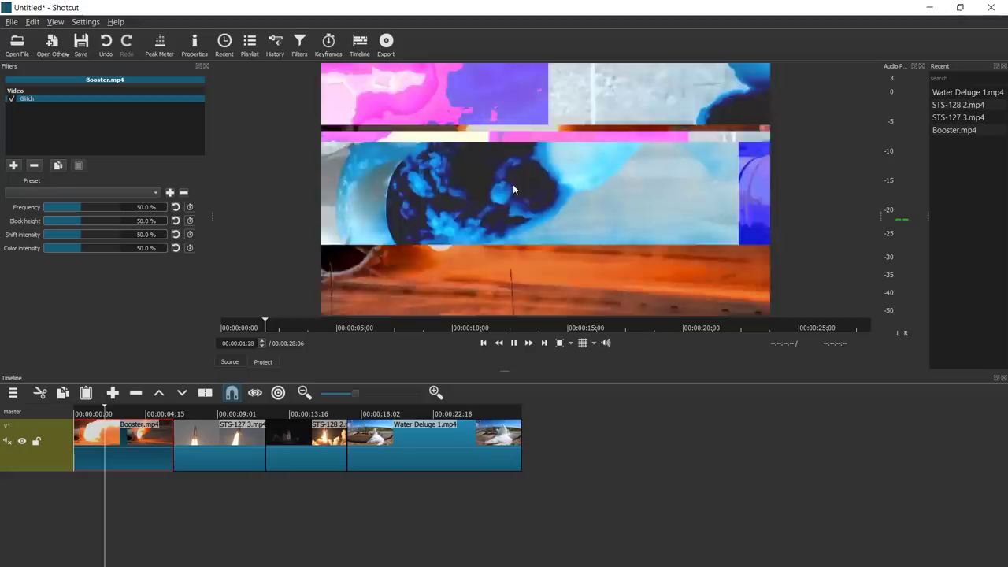
{"action": "key", "text": "space"}
{"action": "key", "text": "Home"}
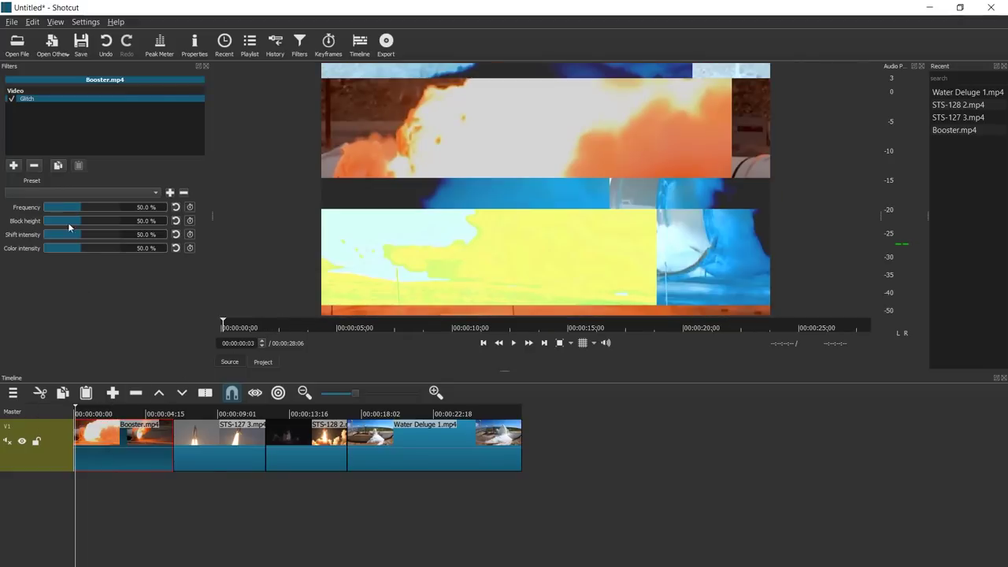
Step: Set the Glitch filter's frequency to 5% and play the Booster.mp4 clip from the start
{"action": "left_click_drag", "start_coordinate": [62, 206], "coordinate": [52, 207]}
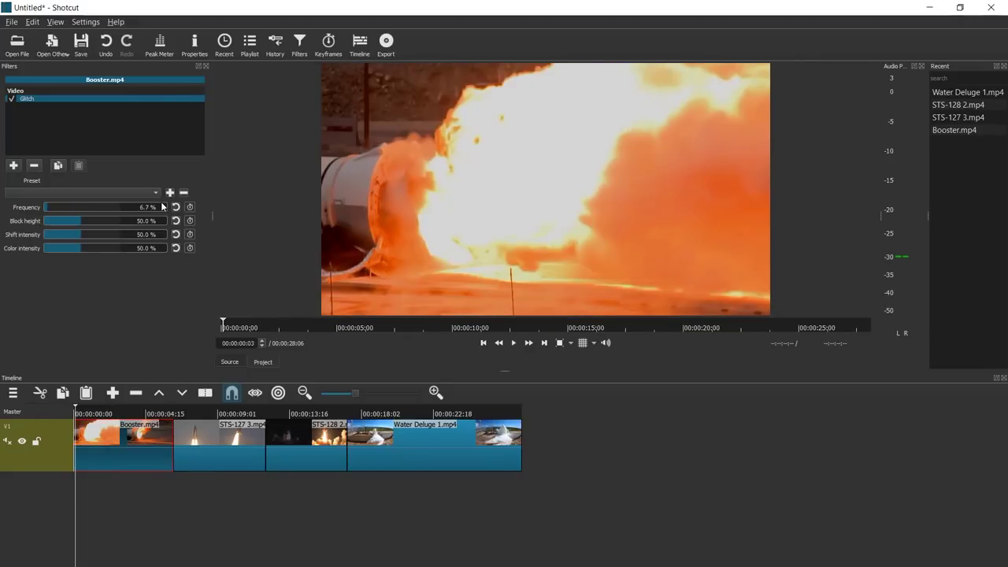
{"action": "type", "text": "5"}
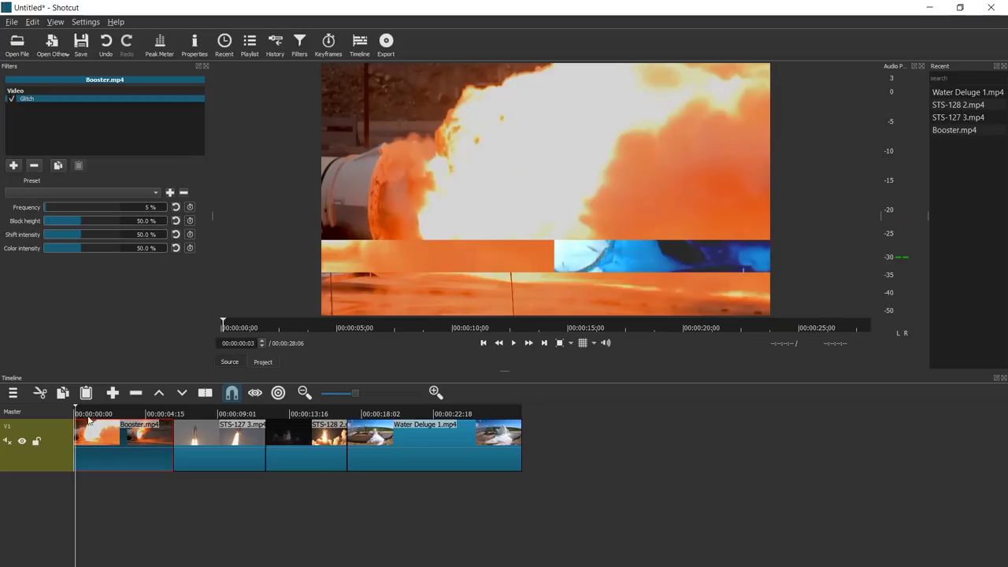
{"action": "left_click_drag", "start_coordinate": [83, 414], "coordinate": [15, 415]}
{"action": "key", "text": "space"}
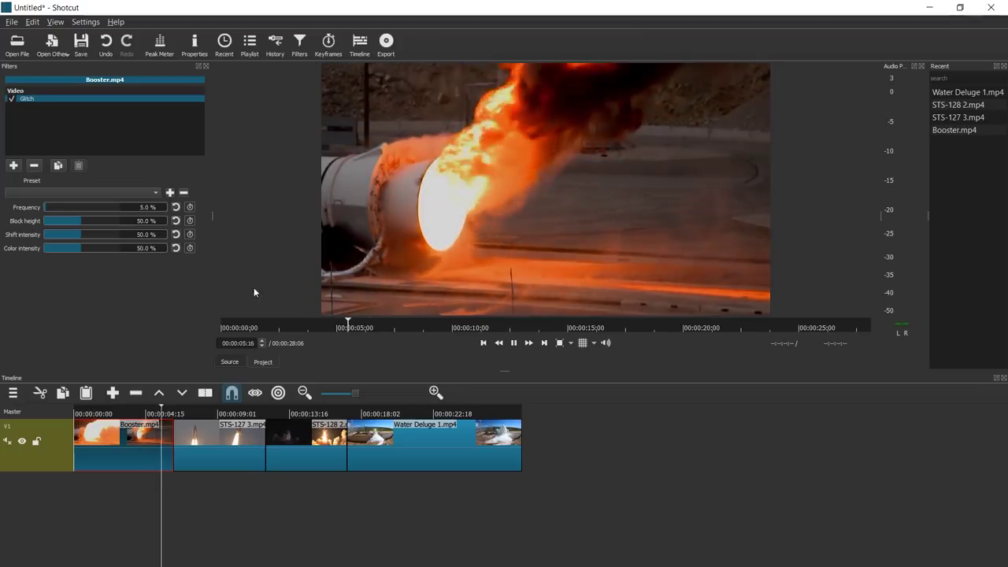
{"action": "left_click", "coordinate": [77, 413]}
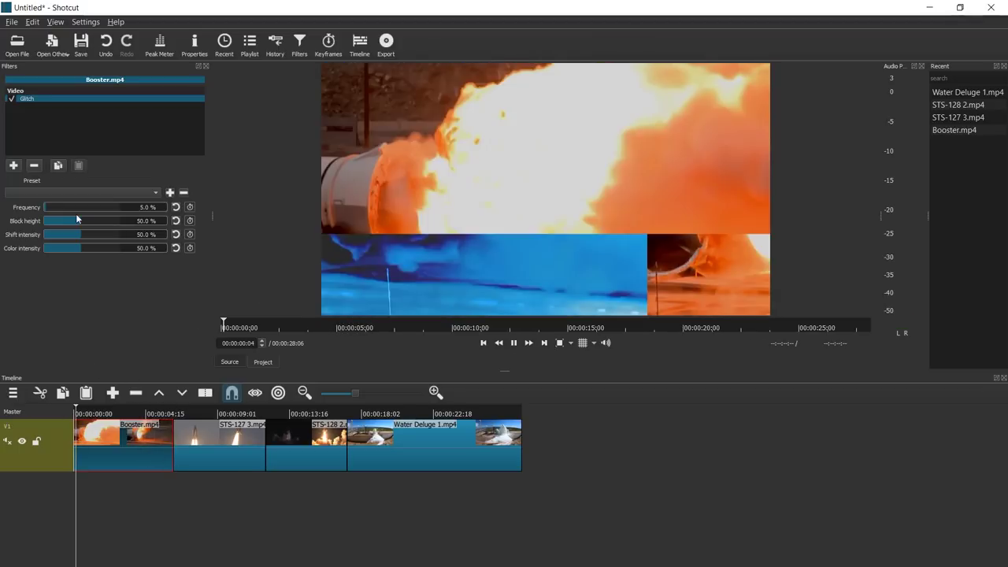
{"action": "left_click", "coordinate": [78, 421]}
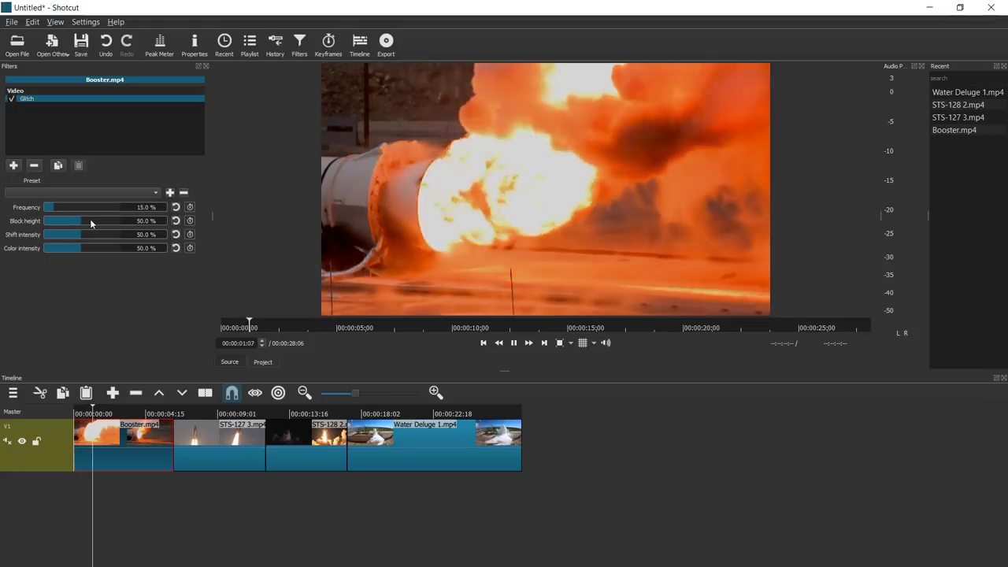
Step: Try Glitch block heights of 100% and 0% on the Booster.mp4 clip during playback from near the start
{"action": "left_click_drag", "start_coordinate": [88, 221], "coordinate": [120, 220]}
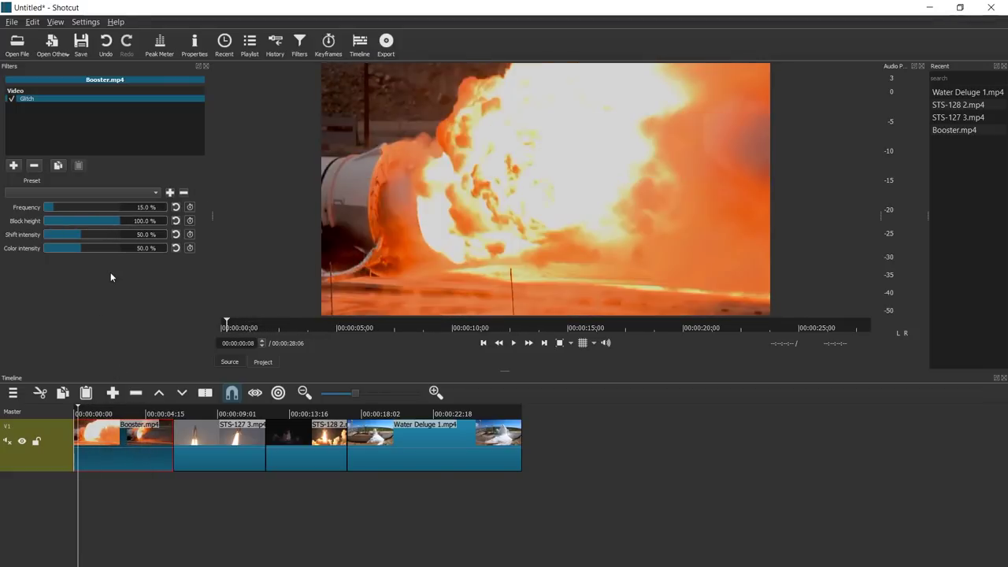
{"action": "key", "text": "space"}
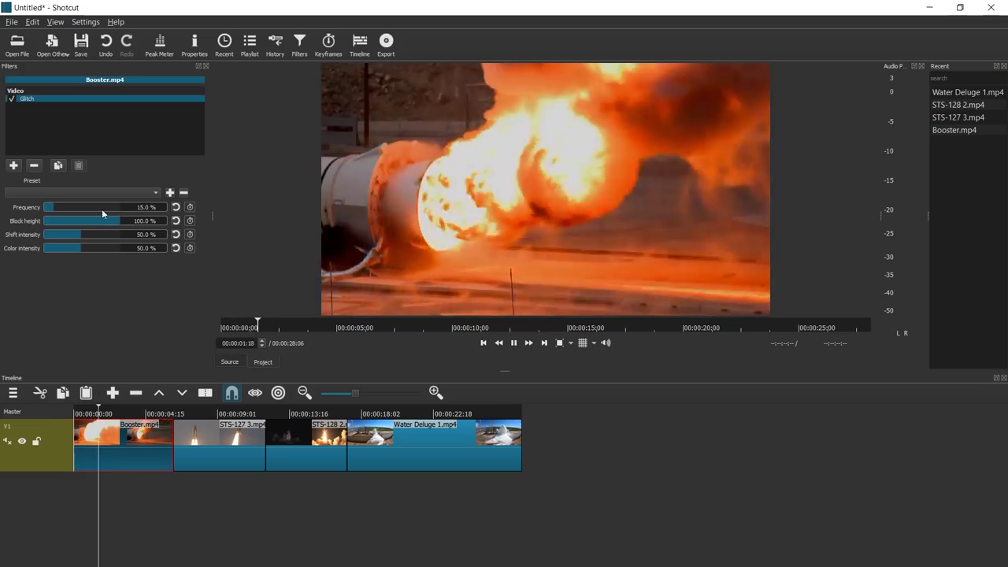
{"action": "left_click_drag", "start_coordinate": [106, 221], "coordinate": [2, 232]}
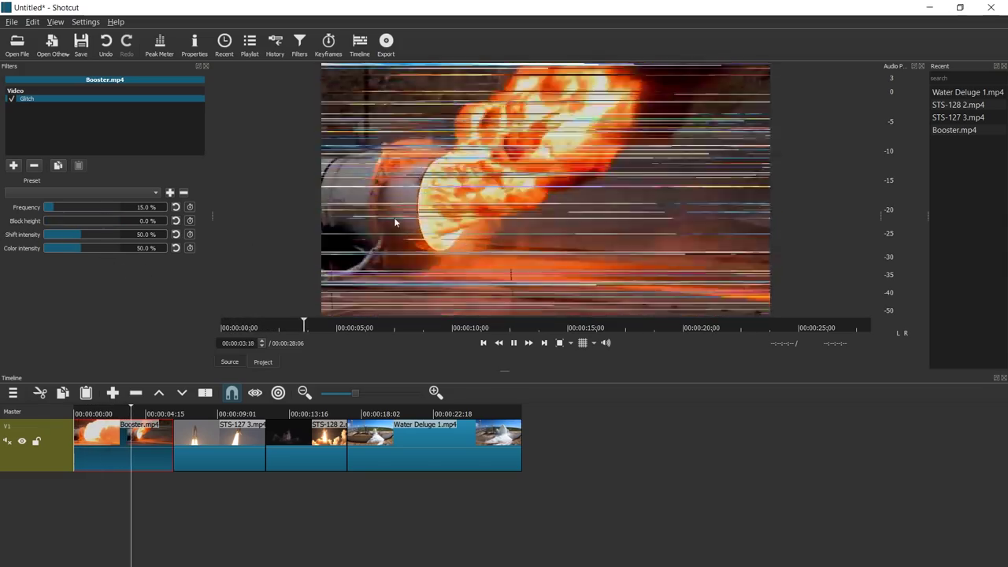
{"action": "left_click", "coordinate": [77, 414]}
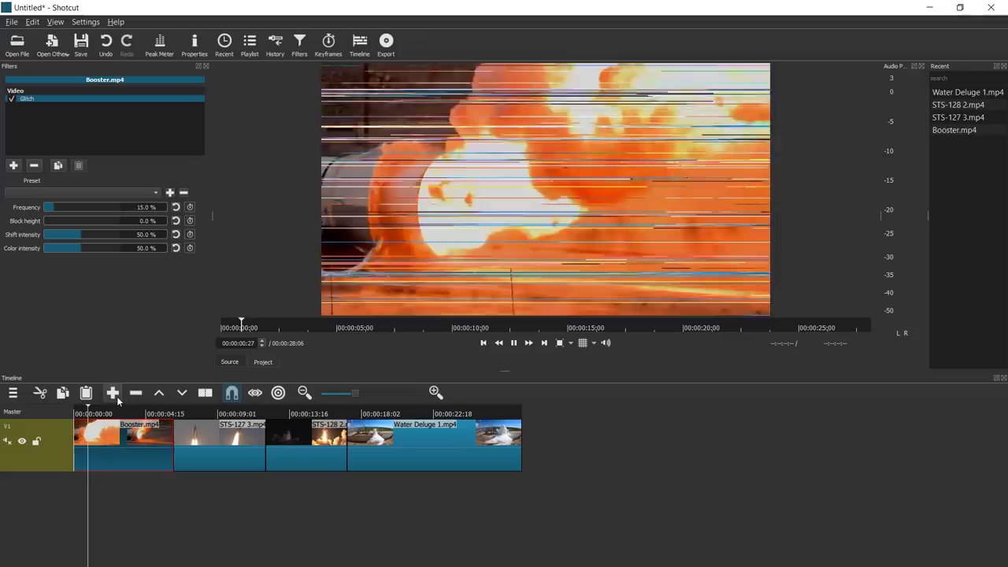
Step: Try the Glitch filter at 3.4% frequency, and adjust it to 8.1% frequency with a 32.2% block height
{"action": "left_click", "coordinate": [47, 207]}
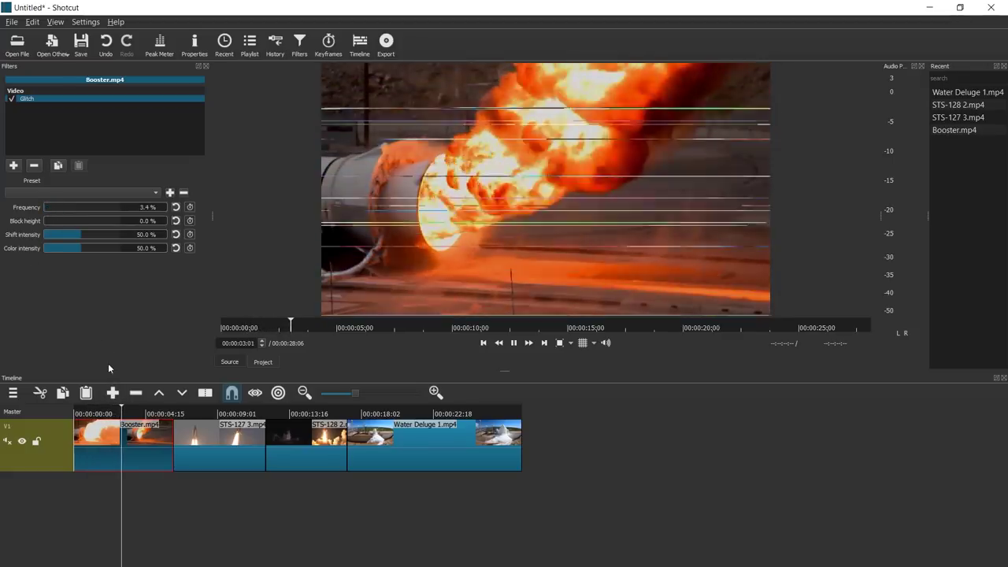
{"action": "left_click_drag", "start_coordinate": [85, 413], "coordinate": [56, 412]}
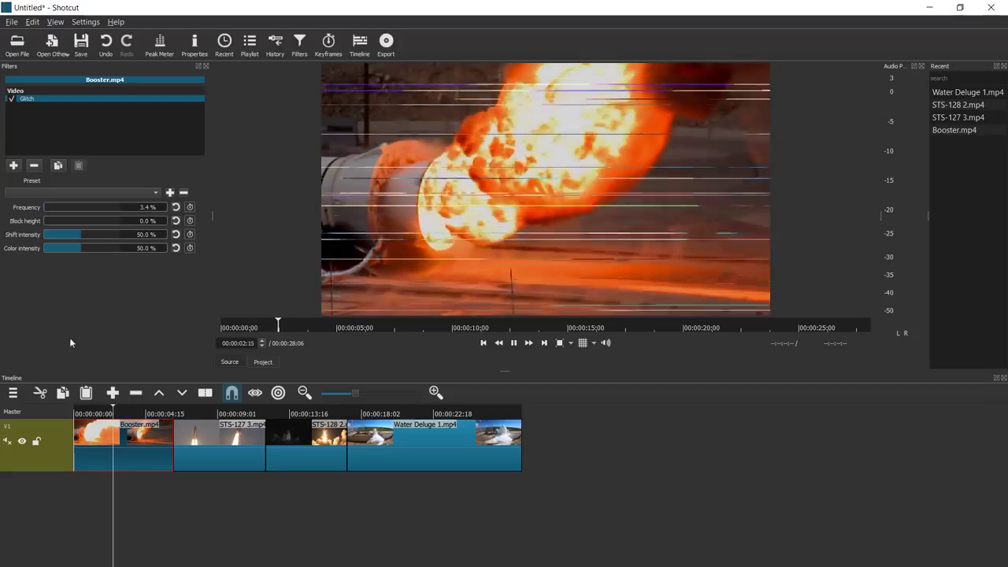
{"action": "left_click", "coordinate": [51, 207]}
{"action": "left_click", "coordinate": [68, 220]}
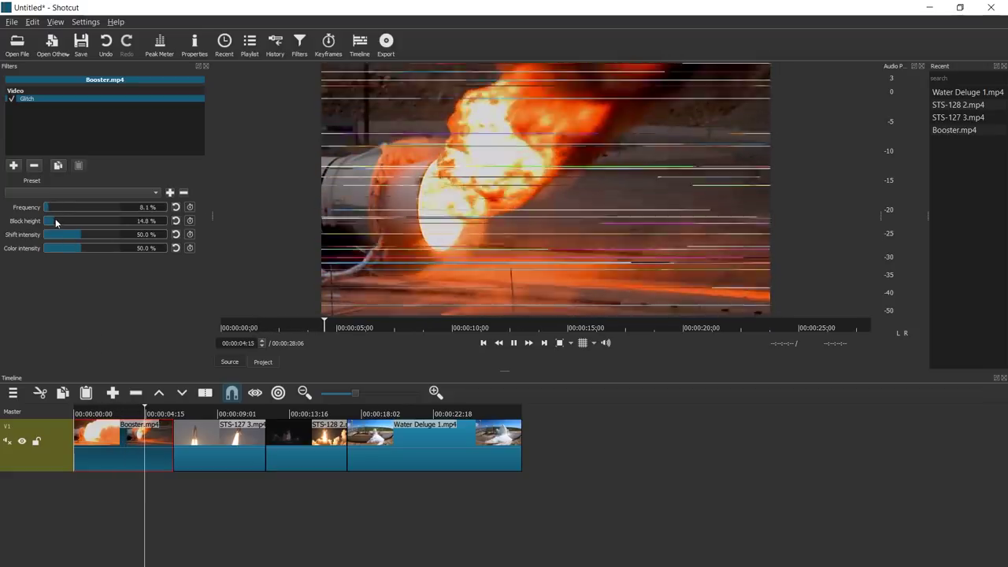
{"action": "left_click", "coordinate": [68, 220]}
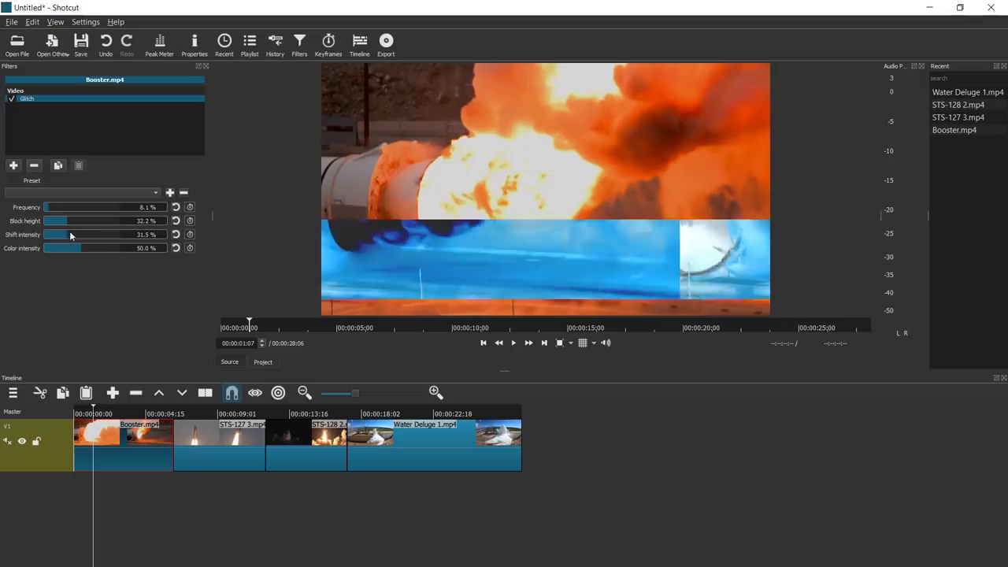
Step: Set the Glitch filter's shift intensity to 78.5% while the Booster.mp4 clip plays
{"action": "key", "text": "space"}
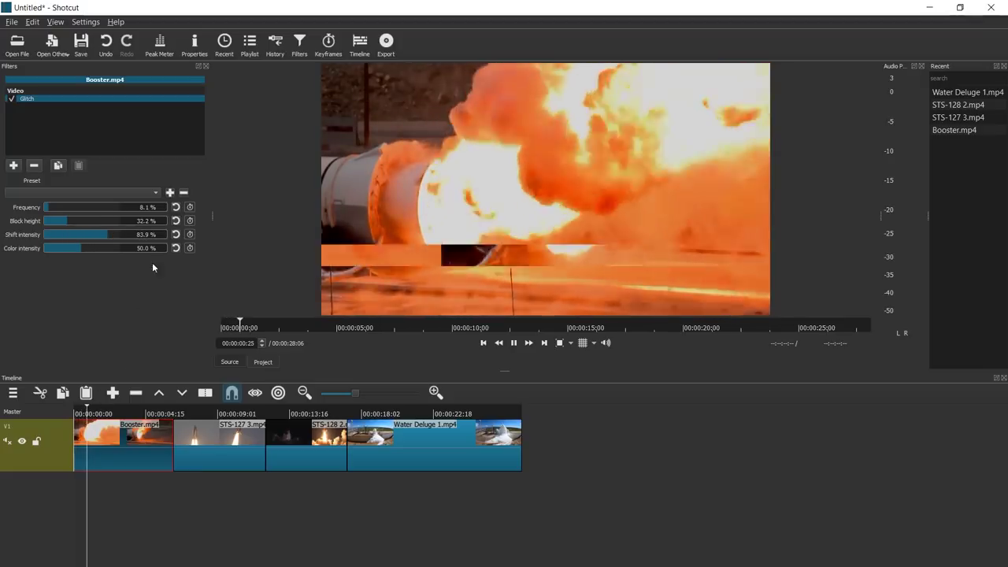
{"action": "left_click", "coordinate": [96, 235]}
{"action": "mouse_move", "coordinate": [100, 237]}
{"action": "left_mouse_down"}
{"action": "mouse_move", "coordinate": [124, 235]}
{"action": "mouse_move", "coordinate": [35, 236]}
{"action": "mouse_move", "coordinate": [104, 233]}
{"action": "left_mouse_up"}
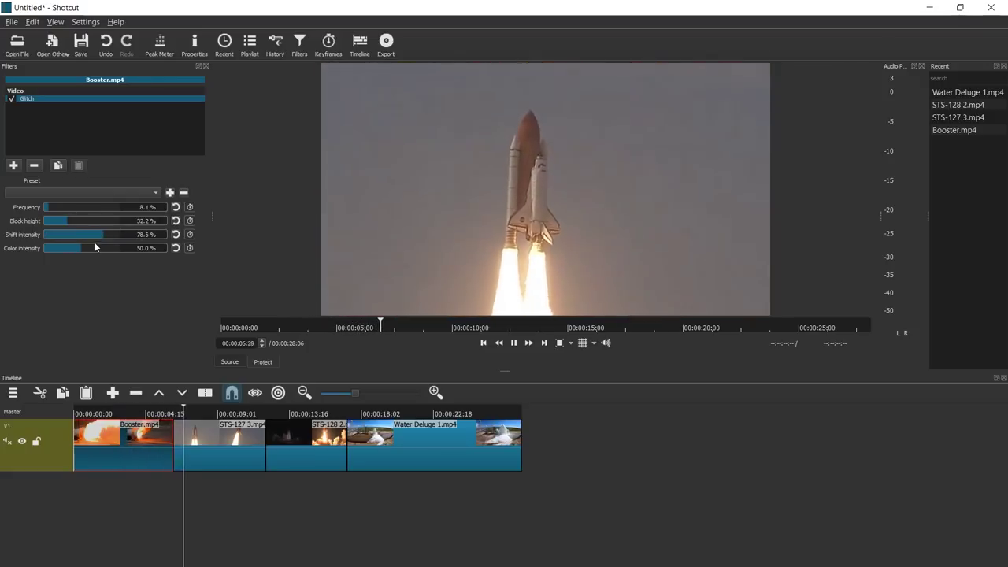
Step: Try Glitch color intensities of 67.1% and 10.7% while replaying the Booster.mp4 clip from the start
{"action": "left_click", "coordinate": [76, 412]}
{"action": "left_click", "coordinate": [95, 248]}
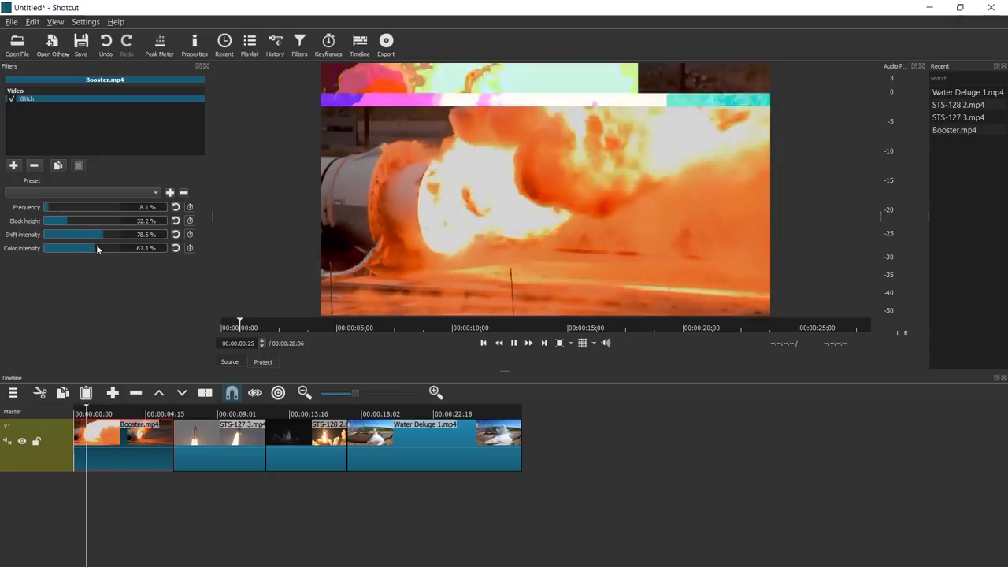
{"action": "left_click_drag", "start_coordinate": [108, 247], "coordinate": [51, 247]}
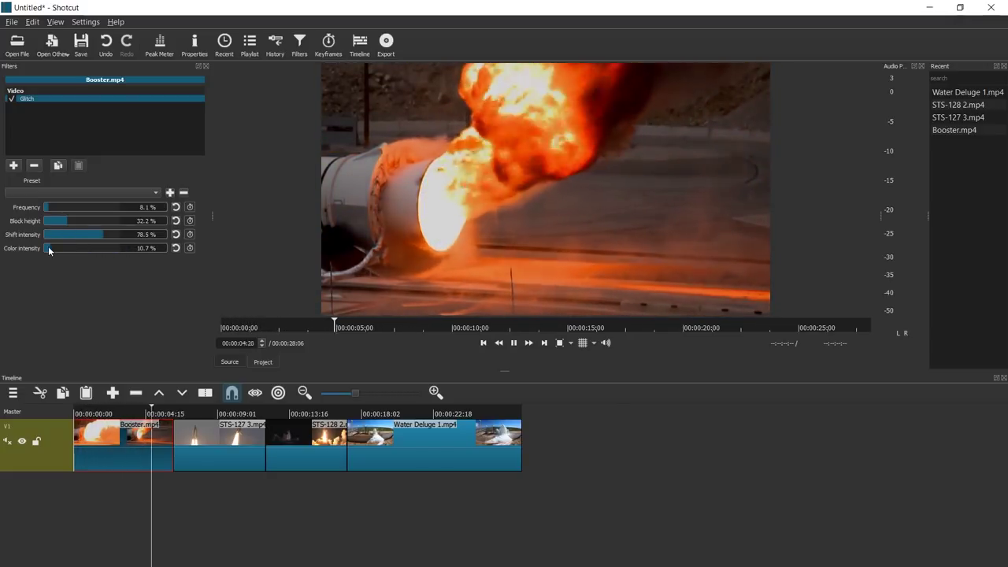
{"action": "left_click_drag", "start_coordinate": [95, 413], "coordinate": [73, 413]}
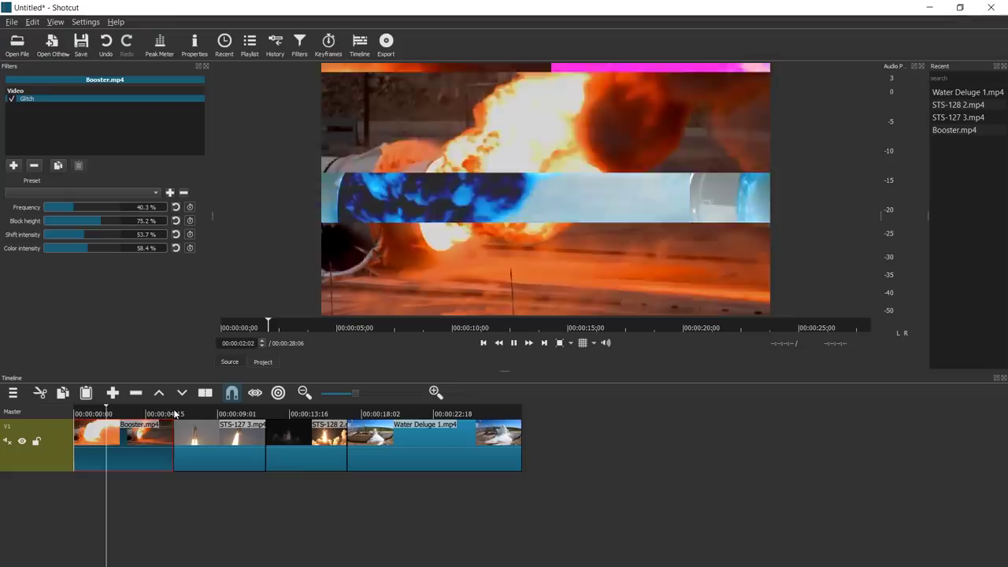
Step: Add the RGB Shift filter to the Booster.mp4 clip after Glitch and play the combined effect
{"action": "left_click", "coordinate": [13, 165]}
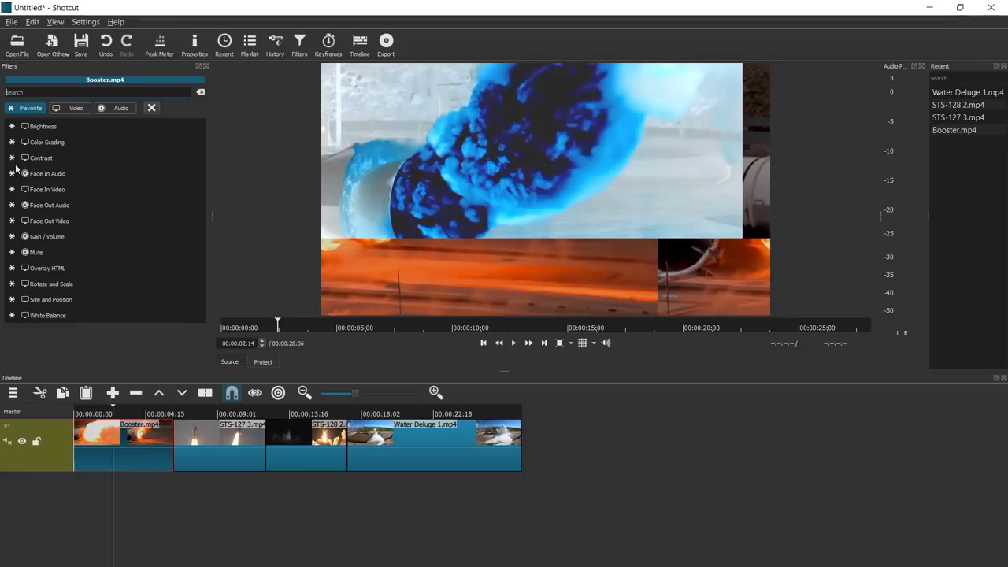
{"action": "type", "text": "rgb"}
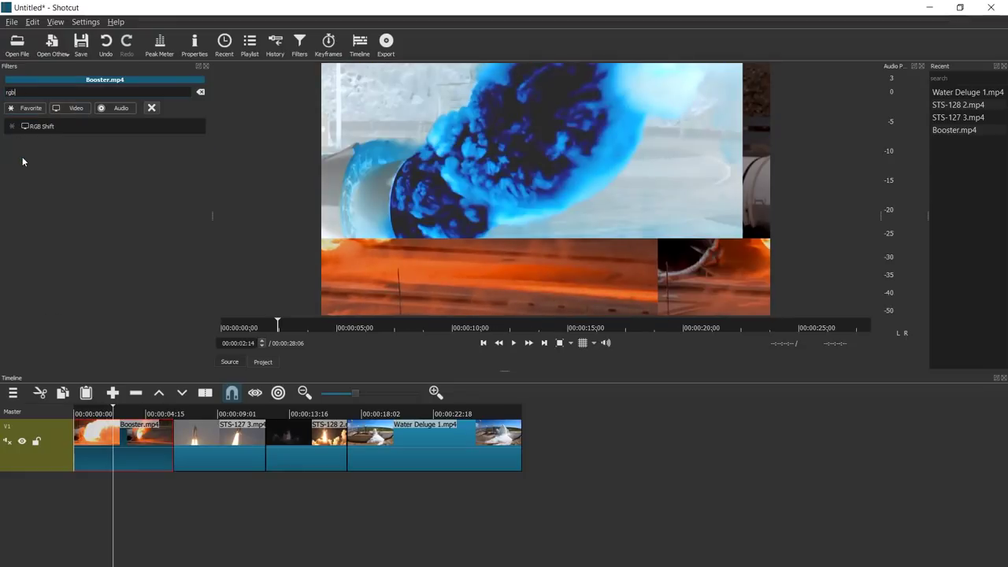
{"action": "left_click", "coordinate": [42, 128]}
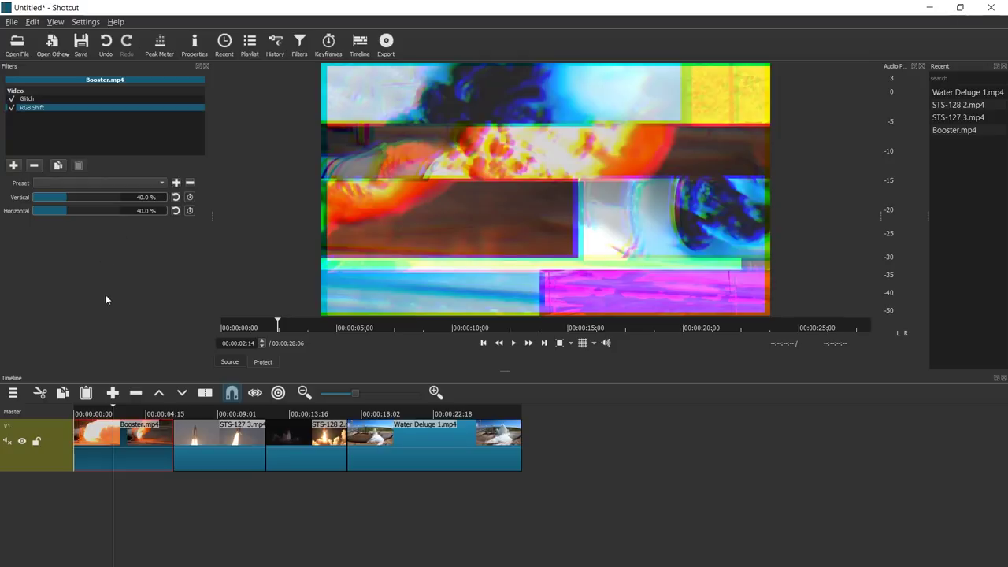
{"action": "key", "text": "space"}
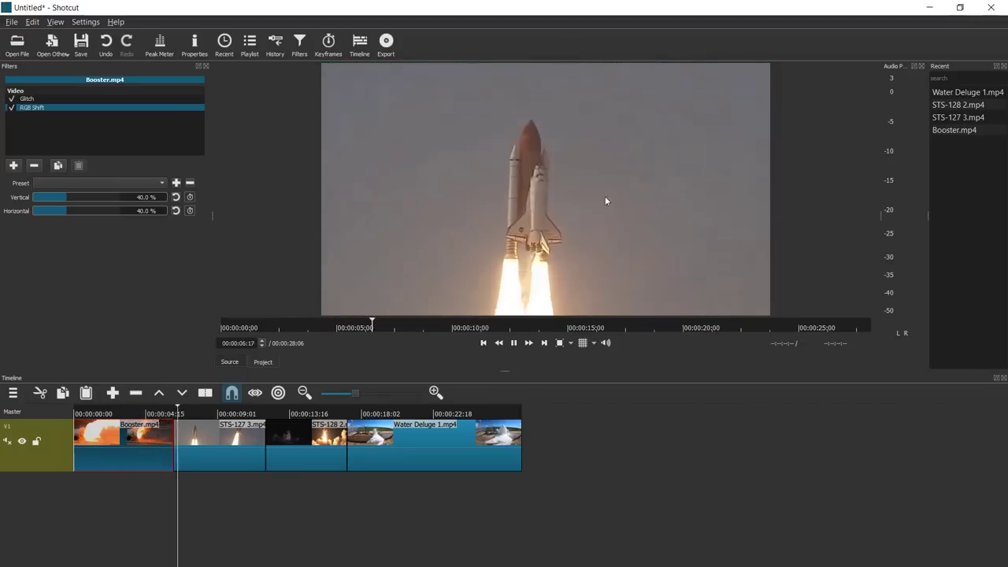
{"action": "key", "text": "space"}
Step: Add the RGB Shift filter to the STS-127 3.mp4 clip
{"action": "left_click", "coordinate": [14, 166]}
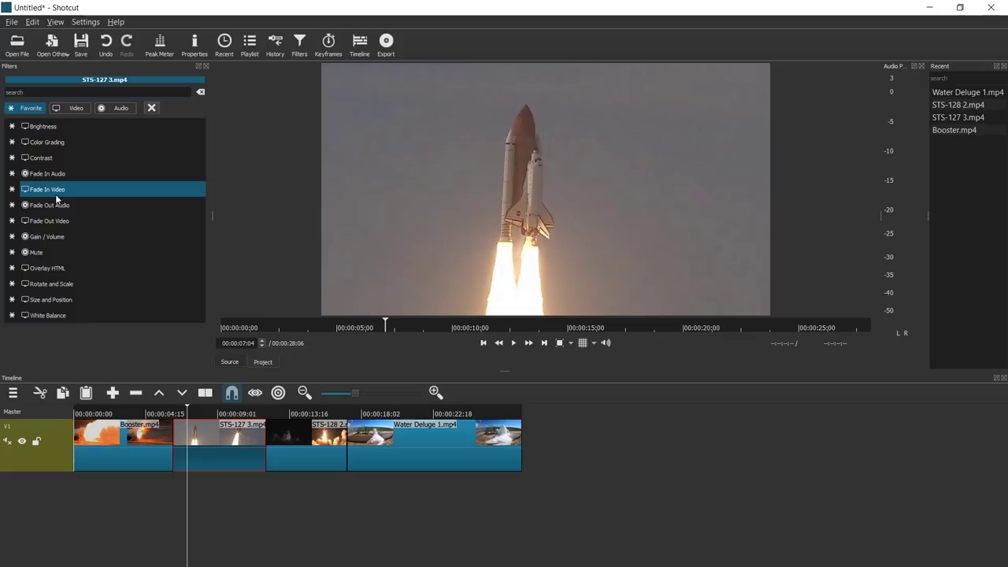
{"action": "type", "text": "rgb"}
{"action": "key", "text": "Return"}
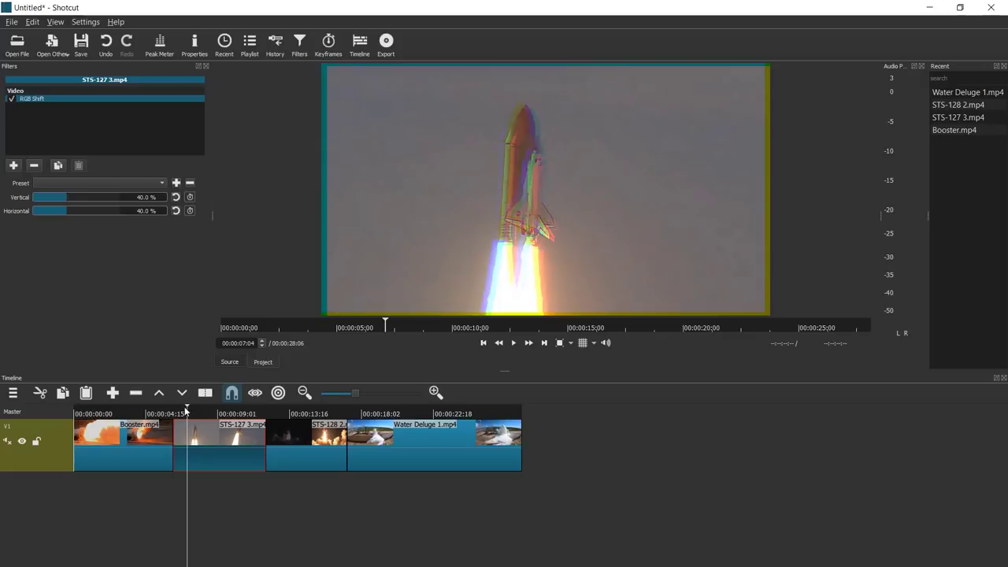
{"action": "left_click_drag", "start_coordinate": [186, 410], "coordinate": [181, 413]}
Step: Try RGB Shift on the STS-127 3.mp4 clip at 100% vertical with horizontal values such as 42.9% and 51.8%
{"action": "left_click_drag", "start_coordinate": [78, 200], "coordinate": [162, 206]}
{"action": "left_click_drag", "start_coordinate": [2, 220], "coordinate": [235, 211]}
{"action": "left_click_drag", "start_coordinate": [66, 213], "coordinate": [9, 222]}
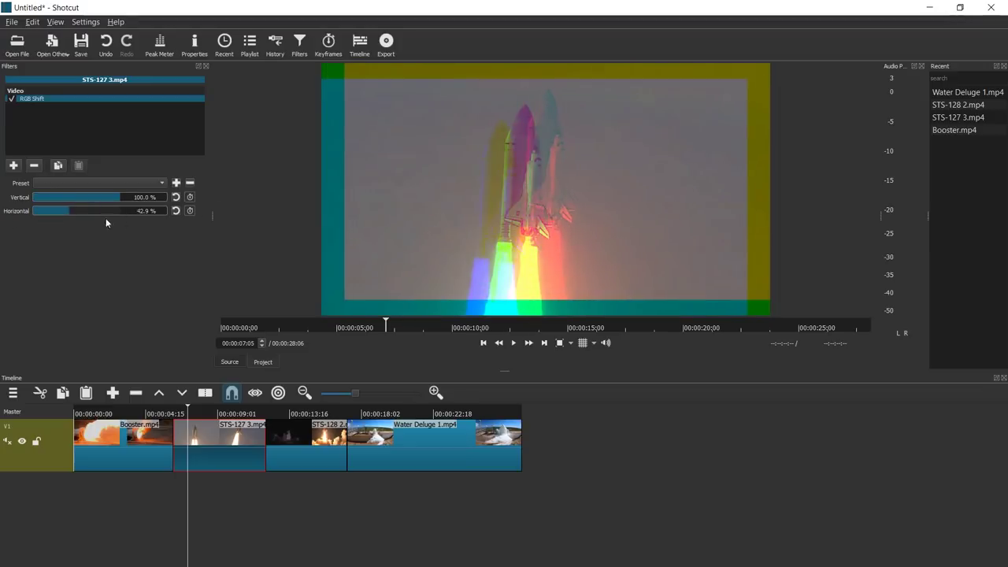
{"action": "left_click_drag", "start_coordinate": [106, 218], "coordinate": [250, 220]}
{"action": "mouse_move", "coordinate": [92, 217]}
{"action": "left_mouse_down"}
{"action": "mouse_move", "coordinate": [67, 215]}
{"action": "mouse_move", "coordinate": [81, 215]}
{"action": "left_mouse_up"}
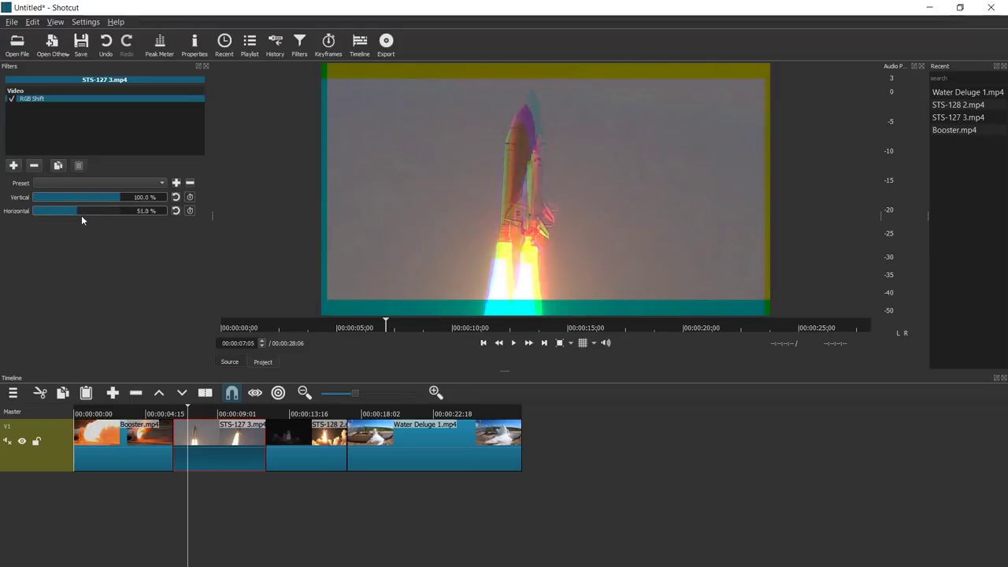
Step: Set both the horizontal and vertical RGB Shift values to 50%
{"action": "type", "text": "50"}
{"action": "key", "text": "Return"}
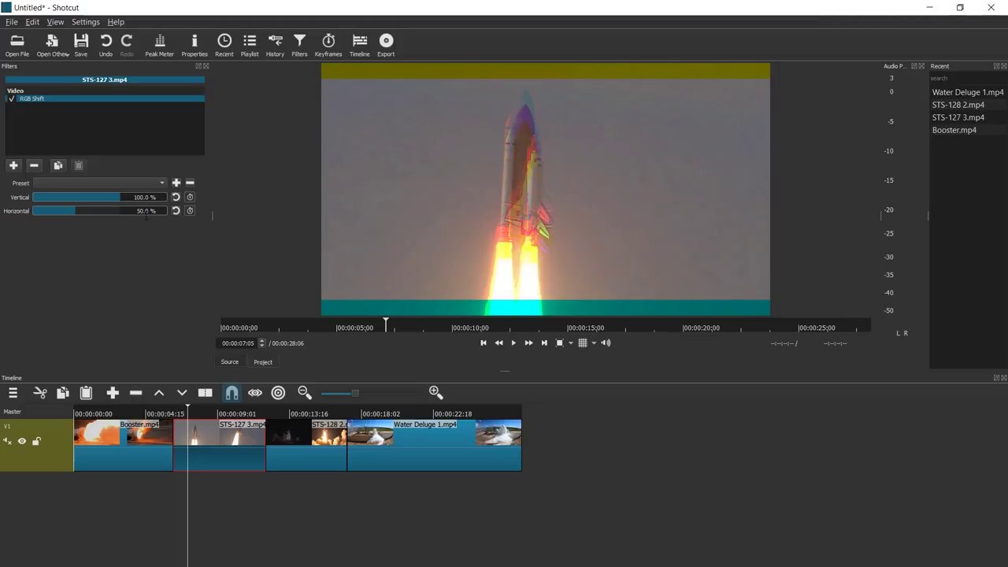
{"action": "type", "text": "50"}
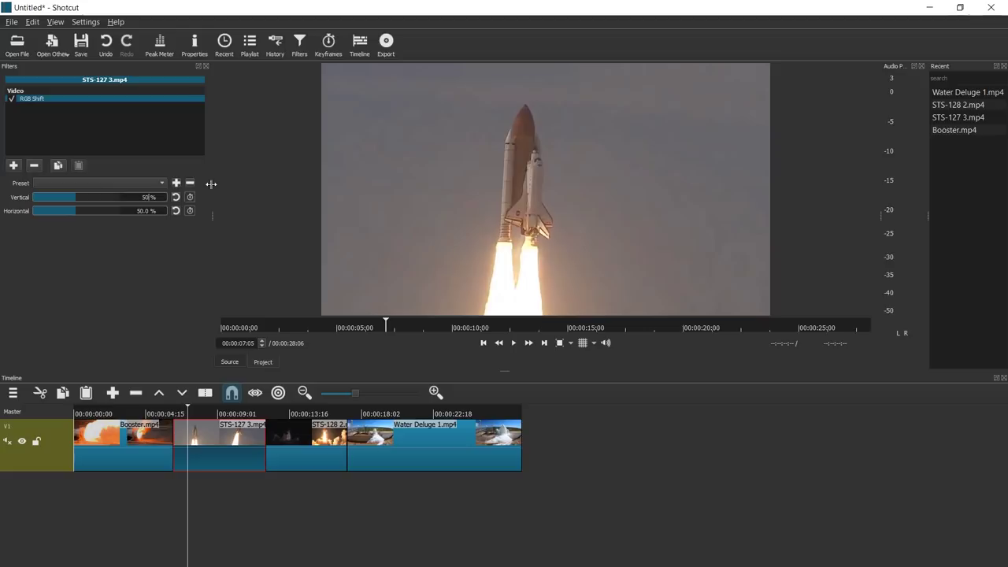
Step: Try RGB Shift at 70% vertical and 19.4% horizontal, and finish at 100% vertical and 0% horizontal
{"action": "left_click", "coordinate": [78, 197]}
{"action": "left_click_drag", "start_coordinate": [78, 208], "coordinate": [50, 210]}
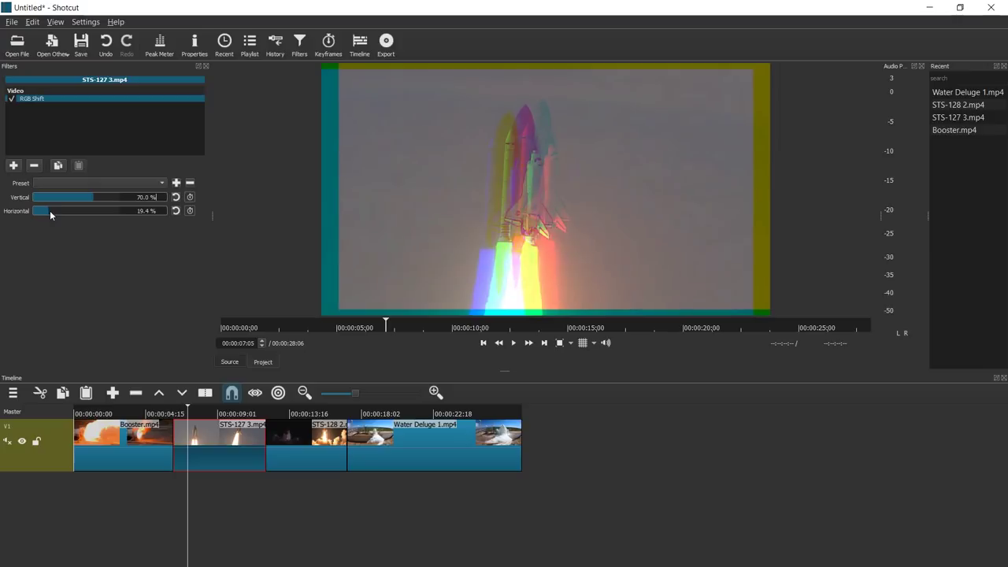
{"action": "left_click", "coordinate": [101, 197]}
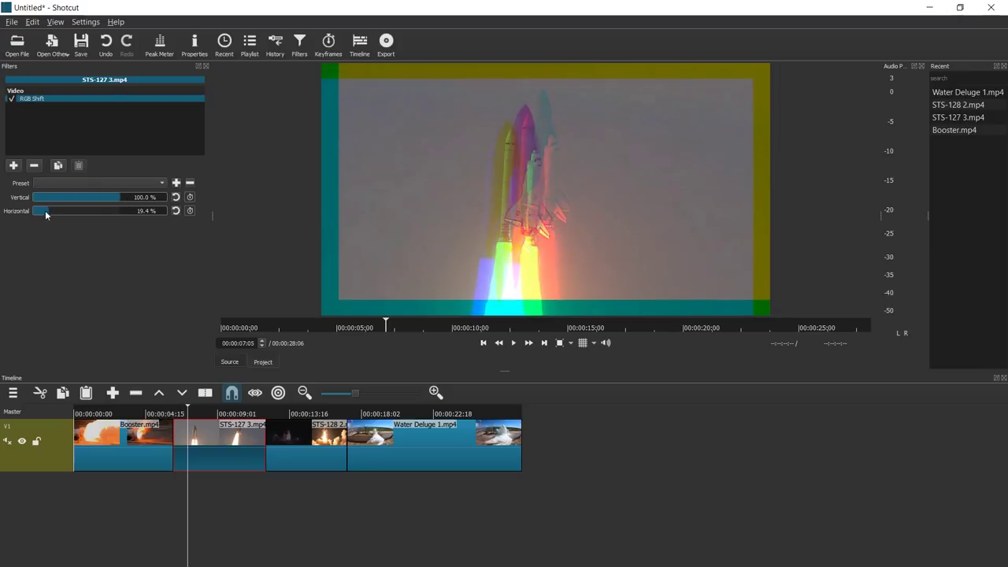
{"action": "left_click_drag", "start_coordinate": [45, 211], "coordinate": [33, 211]}
Step: Enable keyframes for RGB Shift's Vertical and Horizontal parameters at the start of the STS-127 3.mp4 clip
{"action": "left_click", "coordinate": [183, 415]}
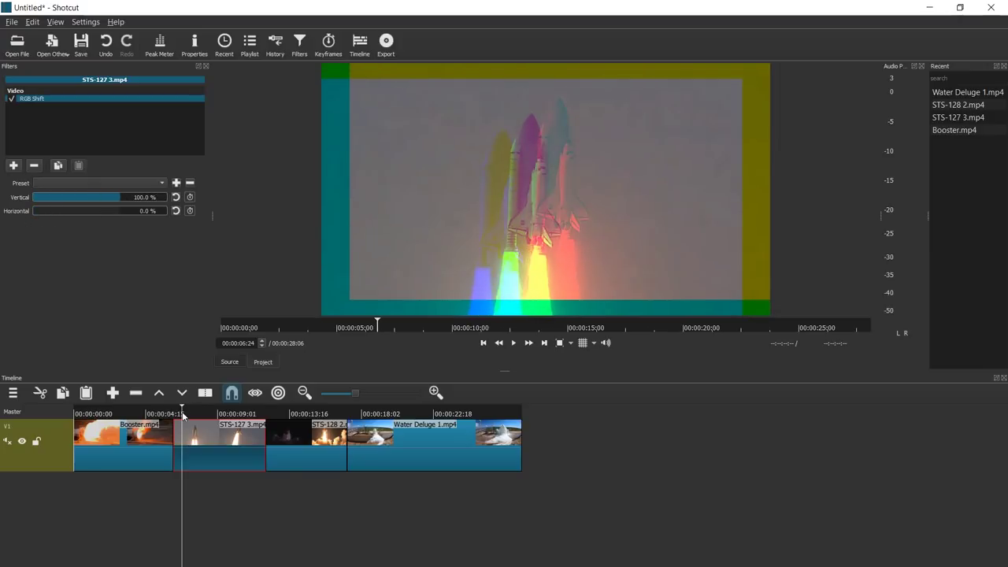
{"action": "key", "text": "Up"}
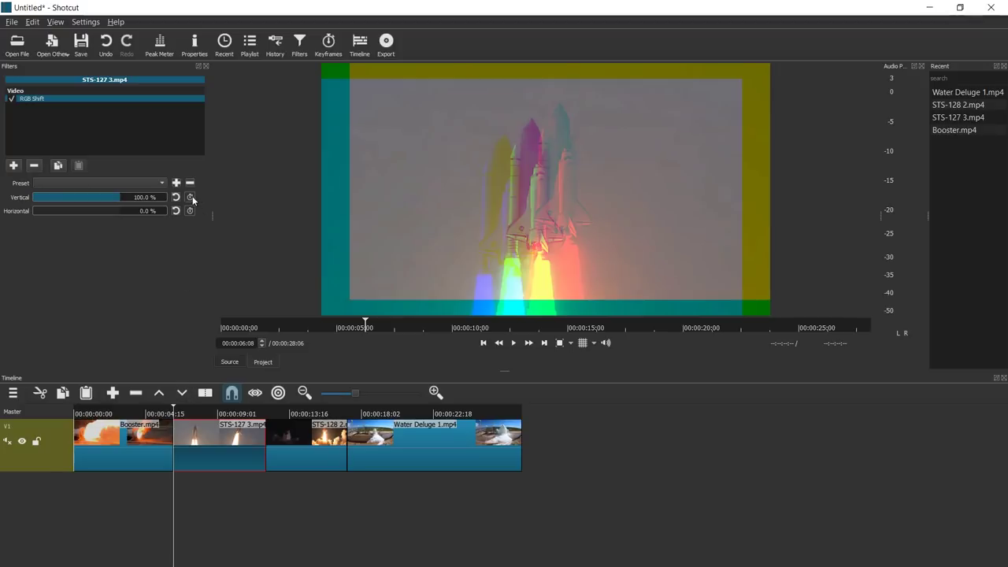
{"action": "left_click", "coordinate": [190, 197]}
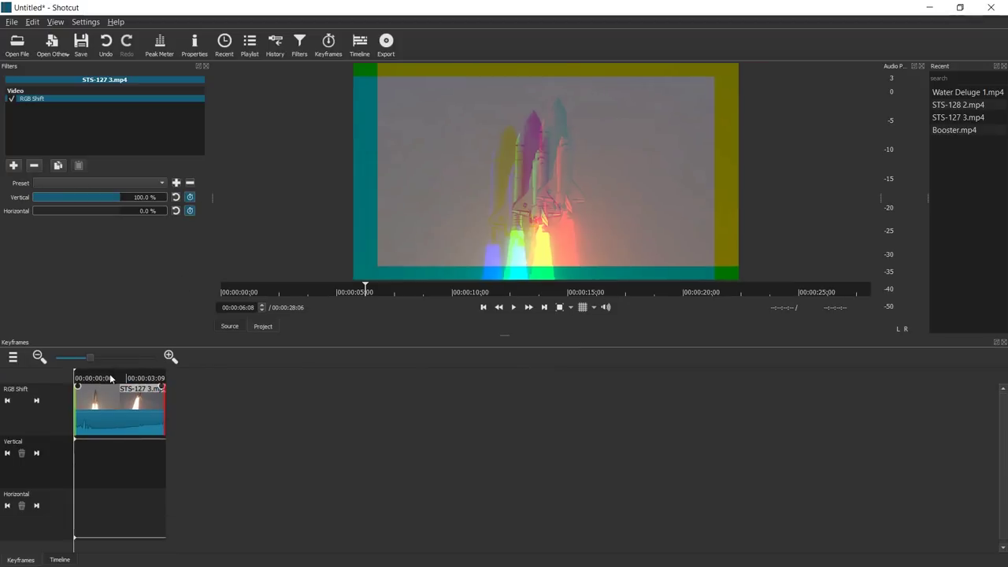
Step: Keyframe RGB Shift to 0% vertical and 100% horizontal at the end of the clip, and play the animation from the clip's start
{"action": "key", "text": "Down"}
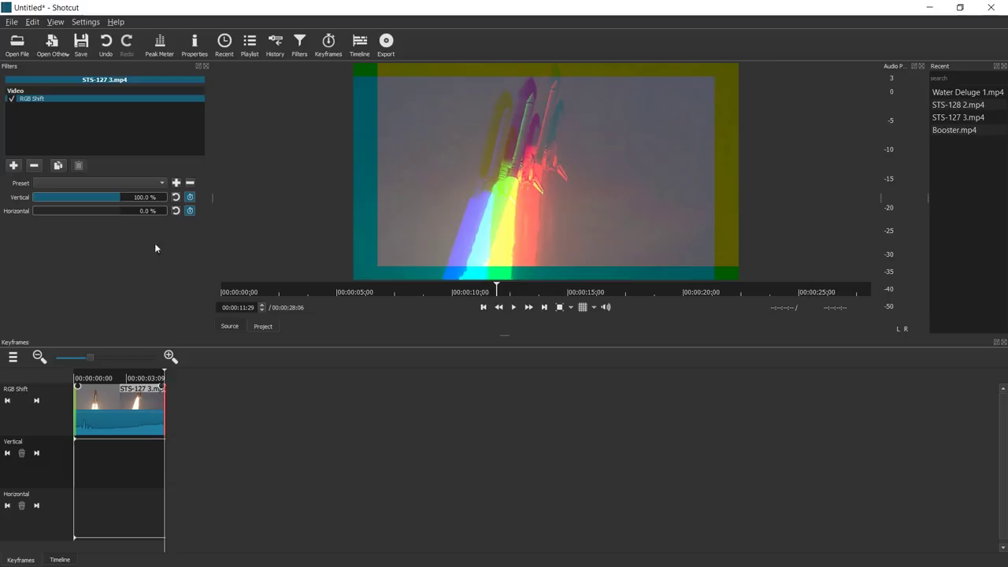
{"action": "left_click", "coordinate": [96, 201]}
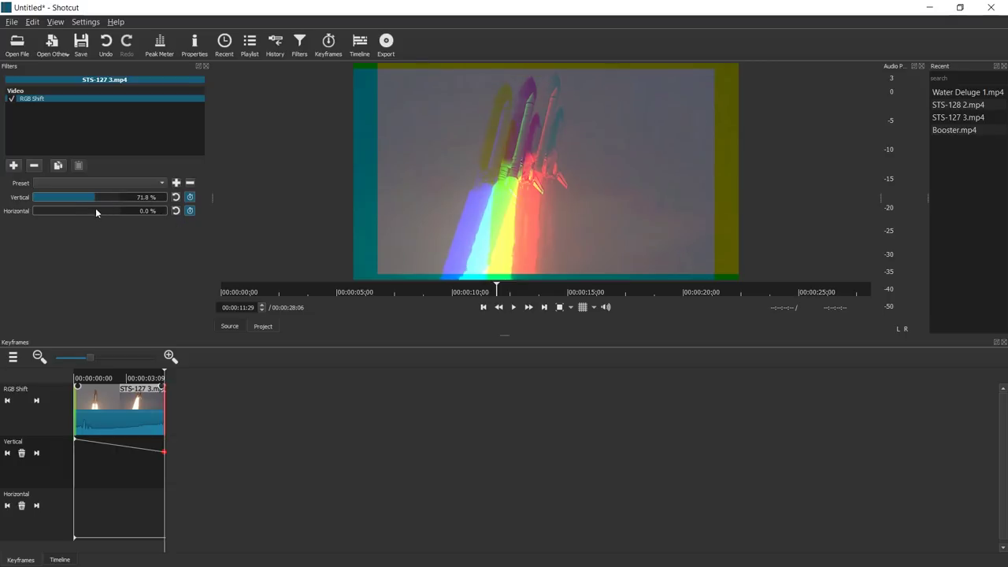
{"action": "left_click_drag", "start_coordinate": [96, 208], "coordinate": [33, 203]}
{"action": "left_click_drag", "start_coordinate": [57, 211], "coordinate": [190, 226]}
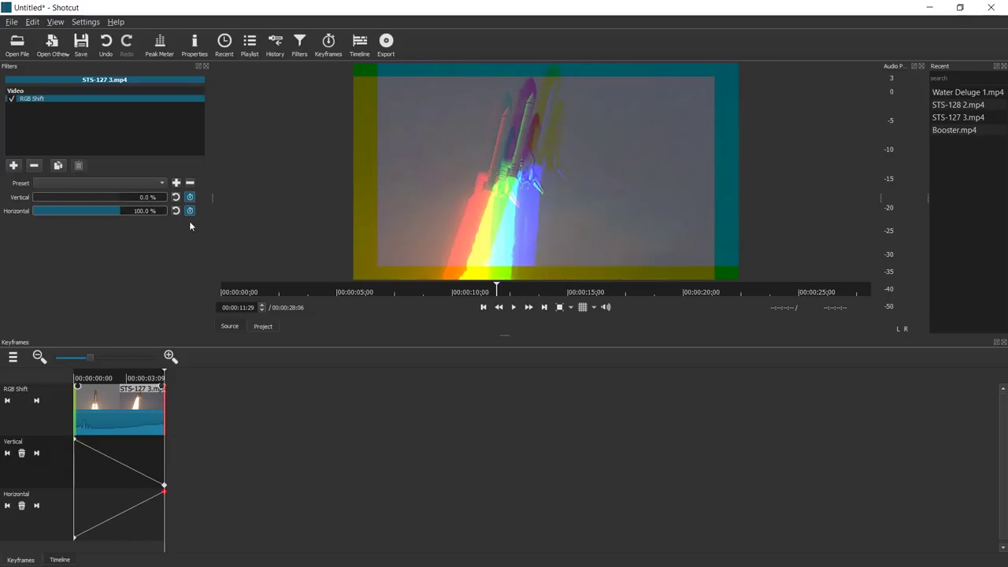
{"action": "key", "text": "Up"}
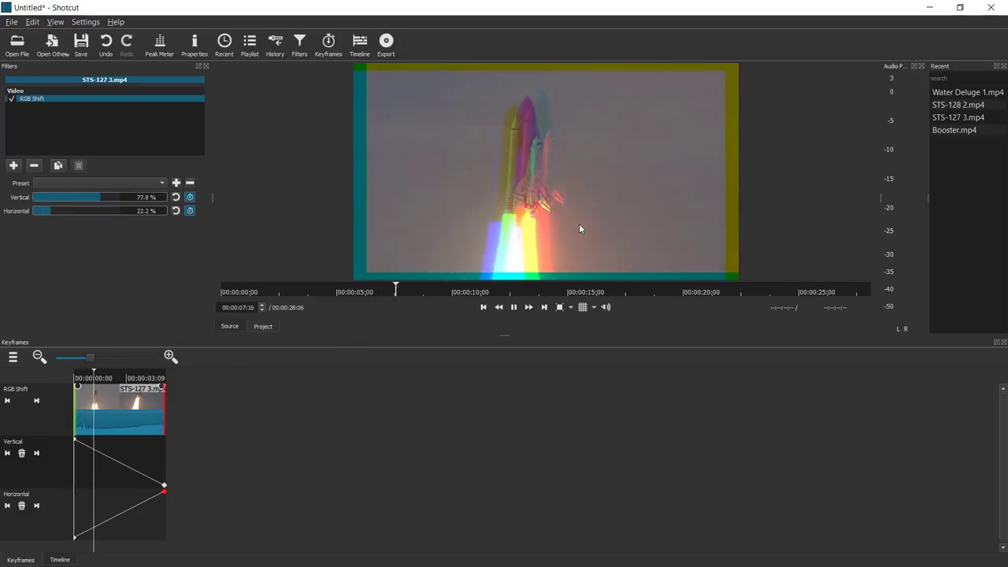
Step: Move the end keyframes to about 00:00:01:10, add further keyframes swinging both parameters between 100% and 0%, and replay the clip
{"action": "left_click_drag", "start_coordinate": [164, 485], "coordinate": [94, 504]}
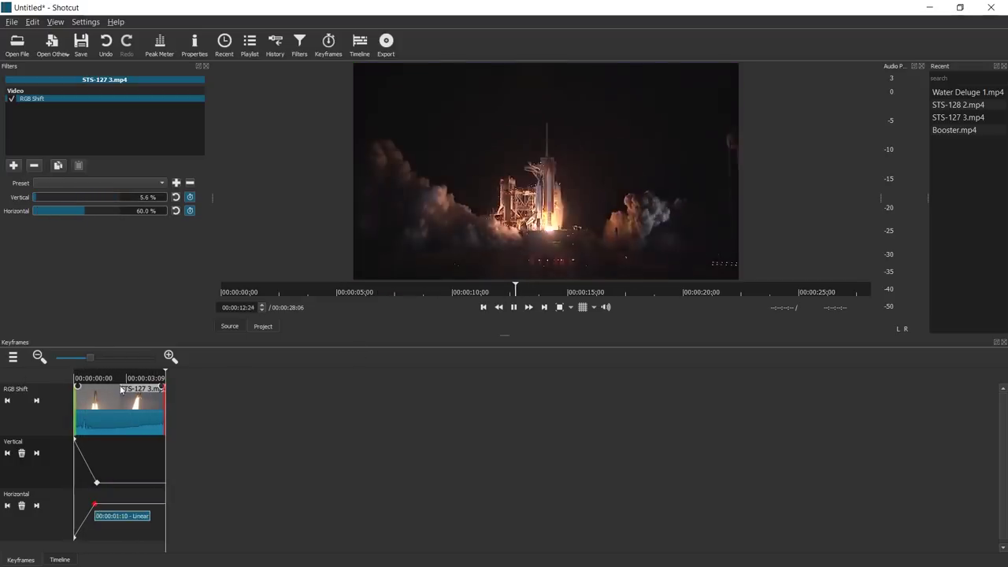
{"action": "left_click", "coordinate": [123, 378]}
{"action": "left_click_drag", "start_coordinate": [86, 197], "coordinate": [126, 198]}
{"action": "left_click_drag", "start_coordinate": [93, 210], "coordinate": [31, 210]}
{"action": "mouse_move", "coordinate": [118, 198]}
{"action": "left_mouse_down"}
{"action": "mouse_move", "coordinate": [31, 200]}
{"action": "mouse_move", "coordinate": [130, 211]}
{"action": "left_mouse_up"}
{"action": "left_click", "coordinate": [75, 378]}
{"action": "key", "text": "space"}
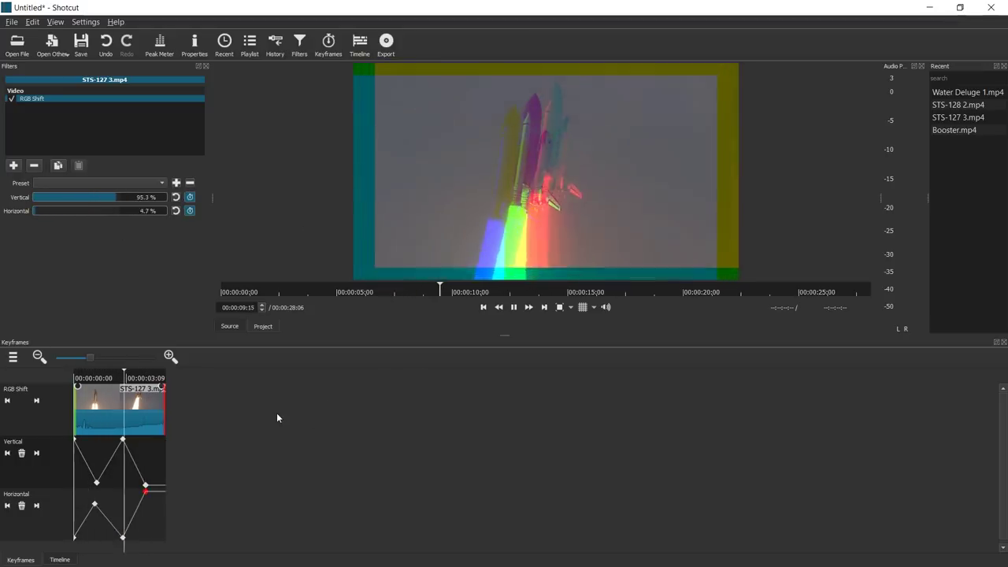
Step: Add more RGB Shift keyframes, including 60.3% vertical at 00:00:09:13 and 84.1% vertical with 17.1% horizontal at 00:00:08:11
{"action": "key", "text": "space"}
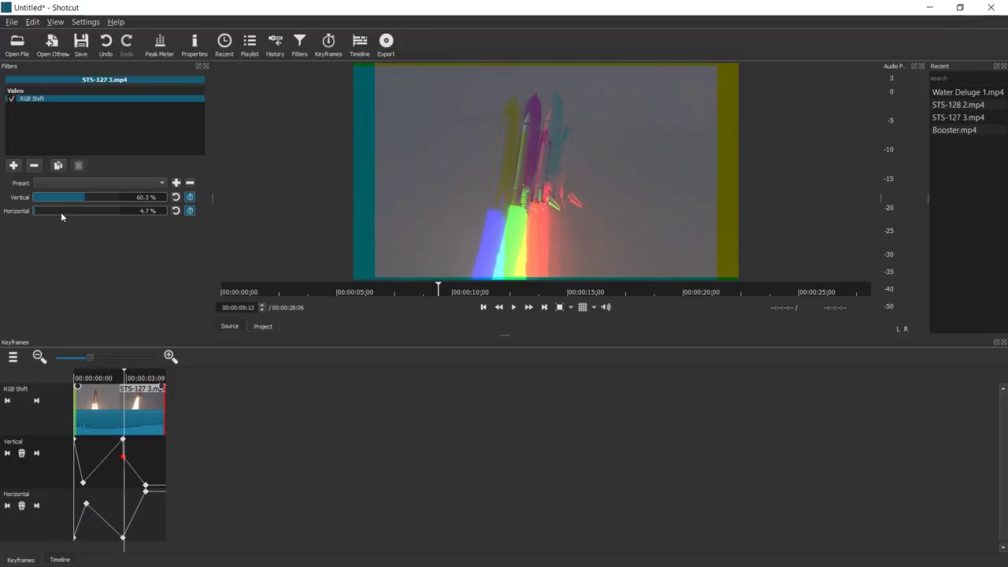
{"action": "left_click", "coordinate": [113, 381]}
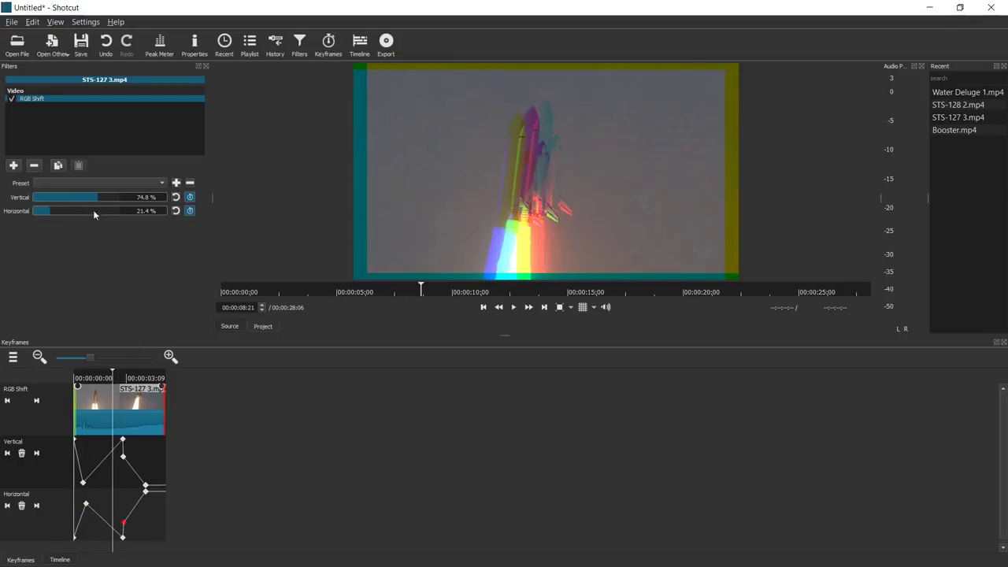
{"action": "left_click", "coordinate": [106, 198]}
{"action": "left_click", "coordinate": [46, 210]}
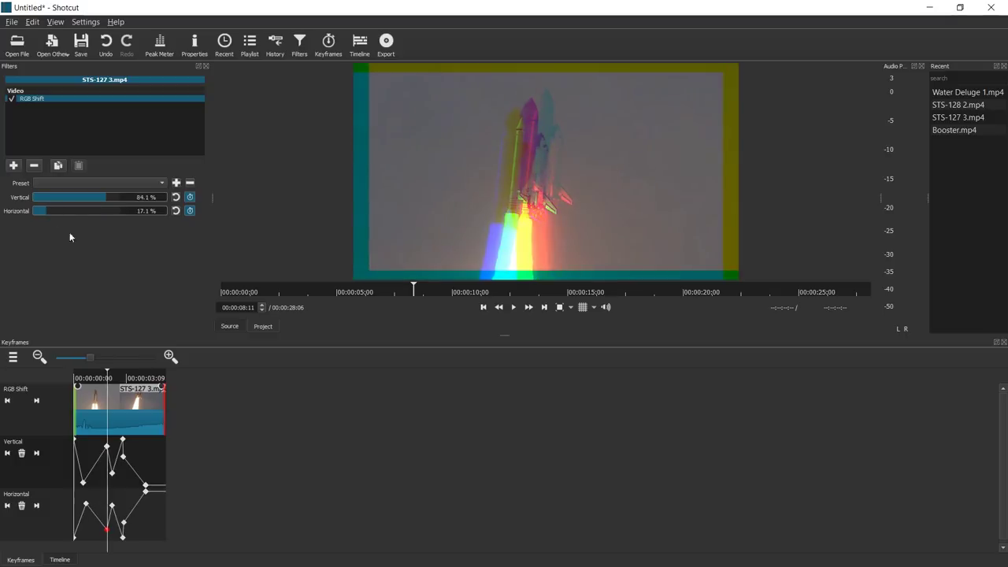
Step: Add RGB Shift keyframes at 00:00:08:00 with 81.2% horizontal and a low vertical value, and play the result
{"action": "left_click", "coordinate": [101, 375]}
{"action": "left_click", "coordinate": [103, 211]}
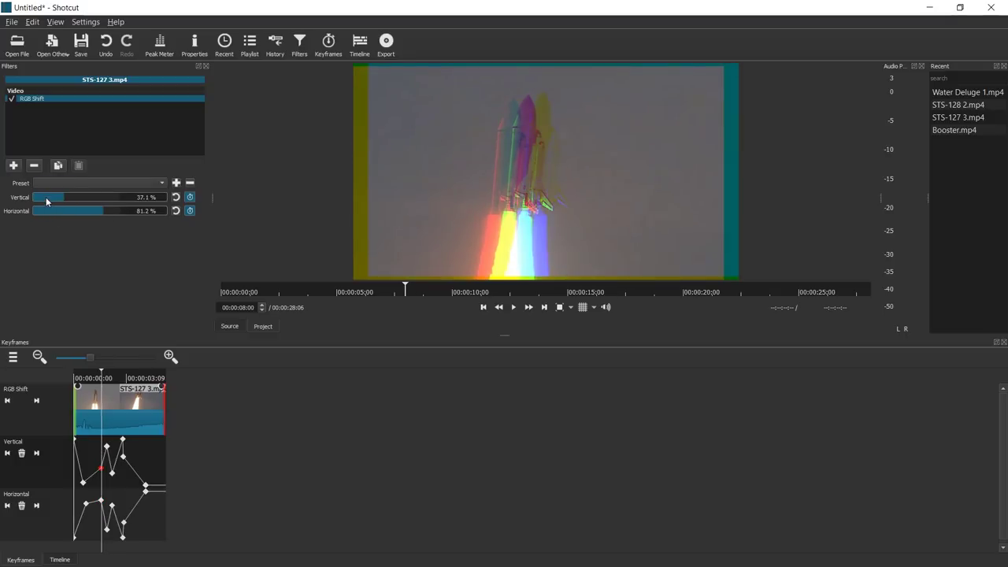
{"action": "key", "text": "space"}
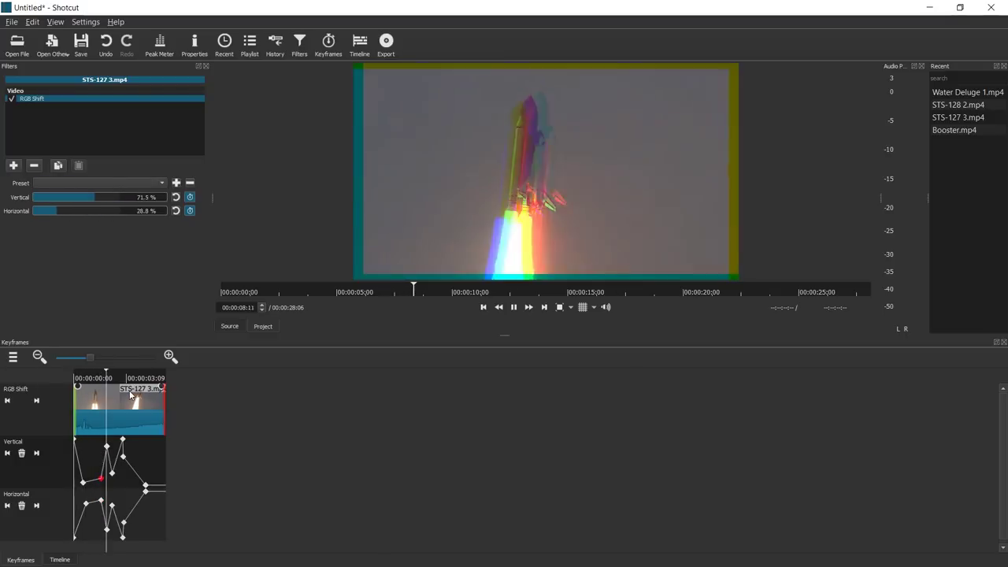
Step: Change the middle Vertical and Horizontal keyframes to discrete interpolation for abrupt RGB shifts, and replay the clip from its start
{"action": "left_click", "coordinate": [100, 462]}
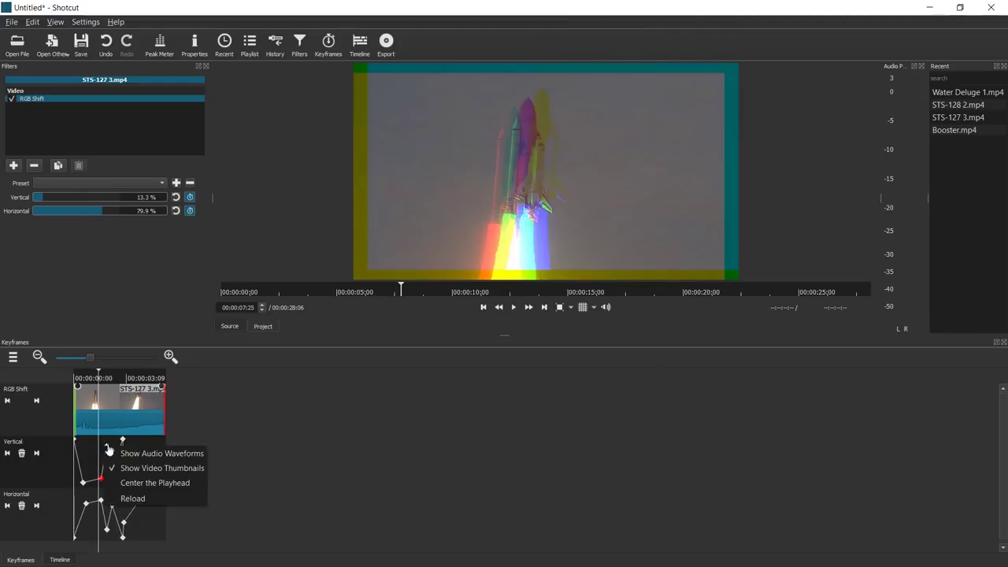
{"action": "left_click", "coordinate": [109, 450]}
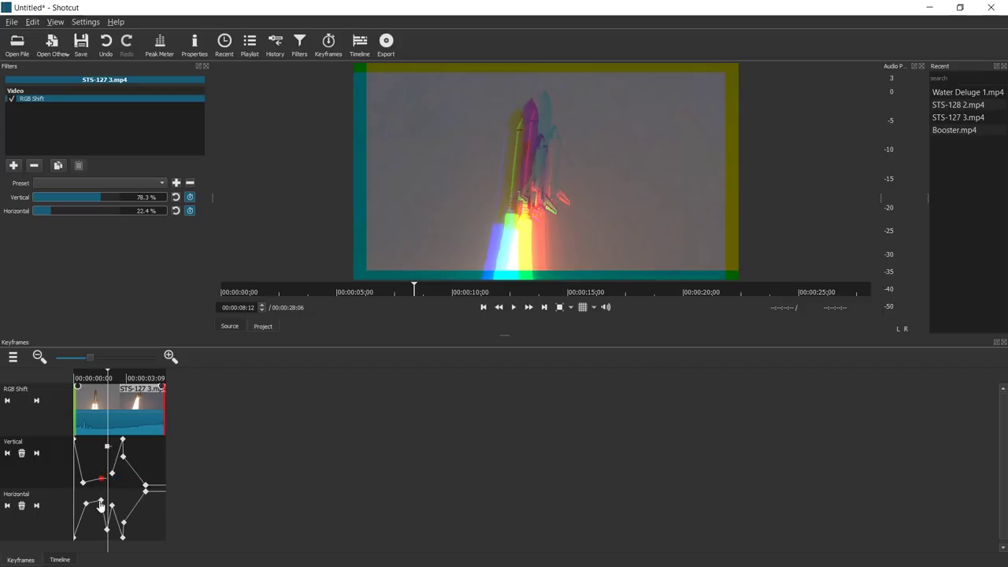
{"action": "left_click", "coordinate": [234, 531]}
{"action": "right_click", "coordinate": [110, 505]}
{"action": "mouse_move", "coordinate": [161, 513]}
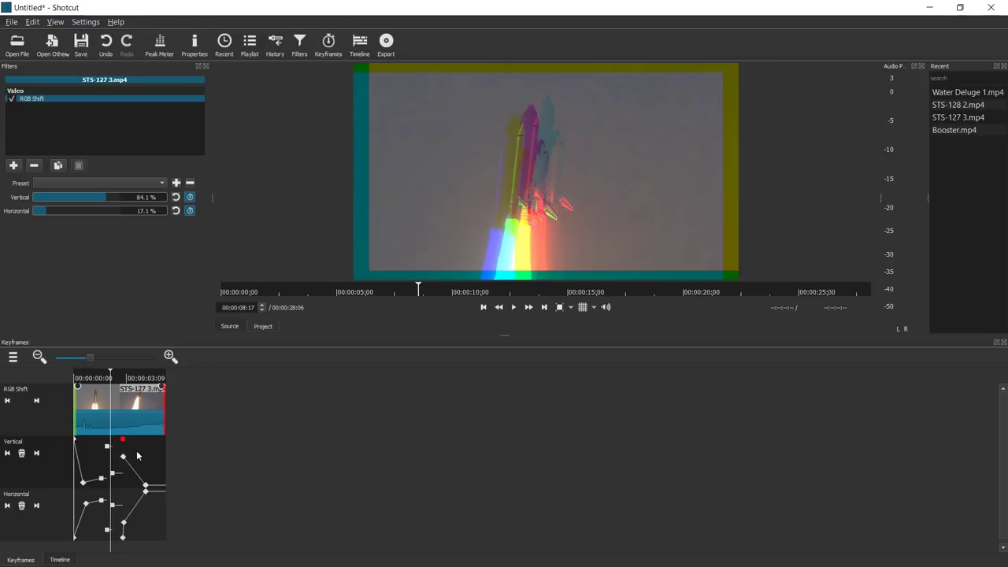
{"action": "left_click", "coordinate": [123, 458]}
{"action": "left_click", "coordinate": [232, 470]}
{"action": "left_click", "coordinate": [95, 378]}
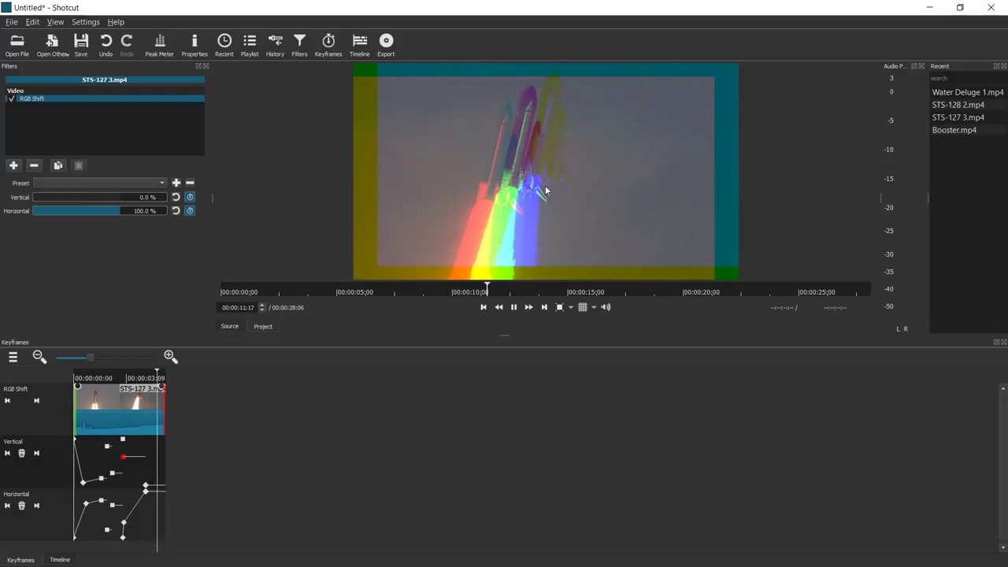
{"action": "left_click", "coordinate": [75, 377]}
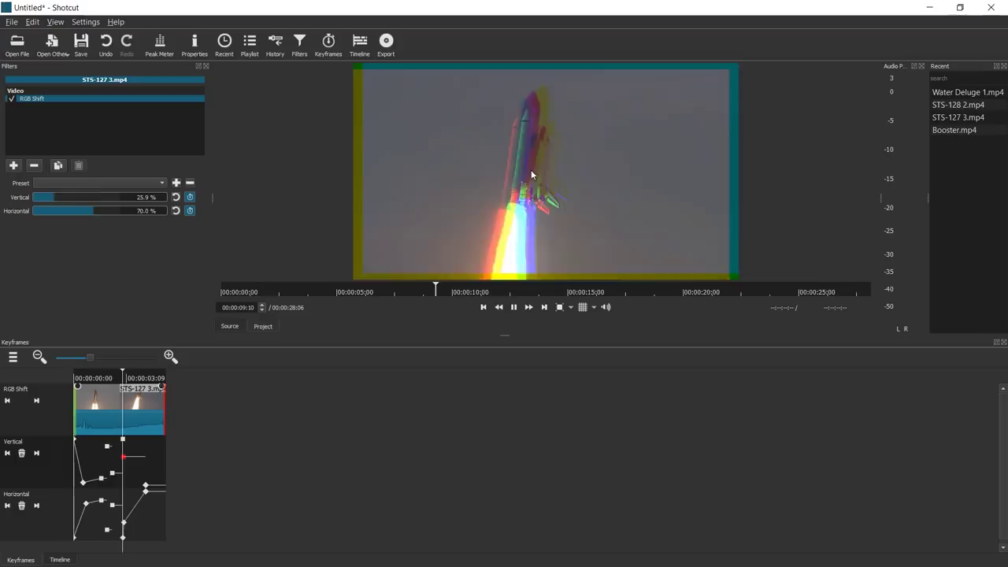
Step: Add the Size and Position filter to the STS-128 2.mp4 clip on the timeline
{"action": "left_click", "coordinate": [60, 559]}
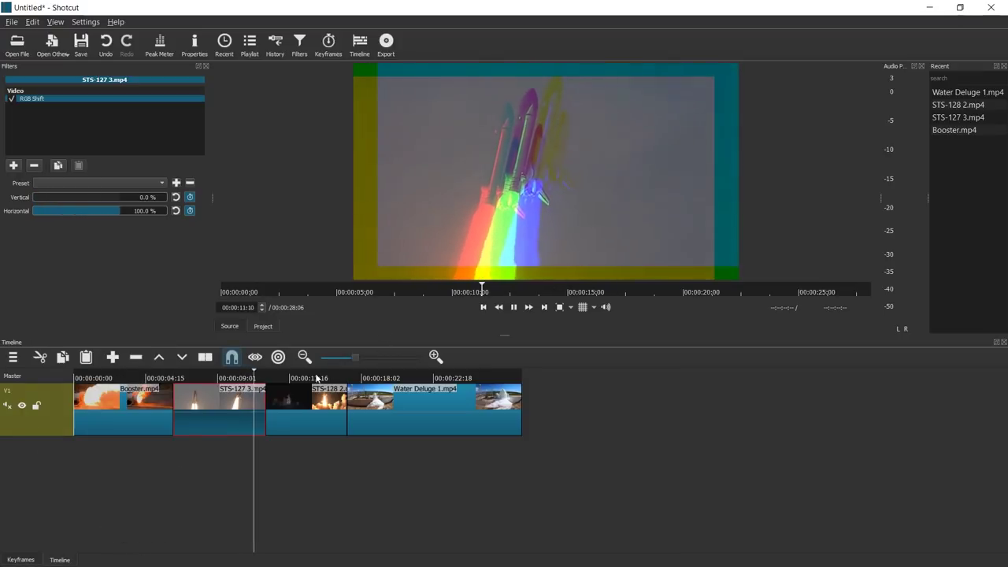
{"action": "left_click", "coordinate": [300, 398]}
{"action": "left_click", "coordinate": [13, 165]}
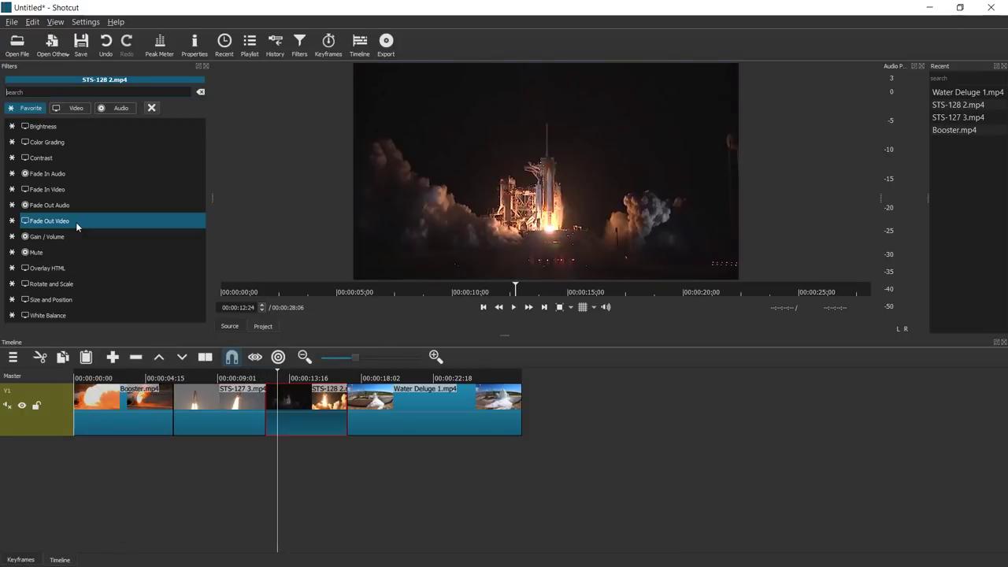
{"action": "type", "text": "size"}
{"action": "left_click", "coordinate": [50, 127]}
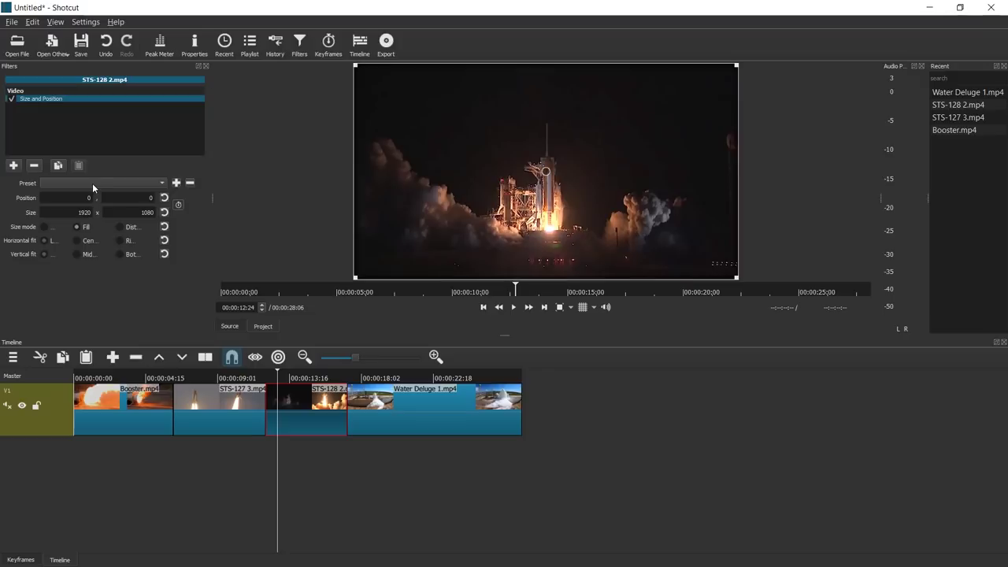
Step: Apply the Shake 1 Second - Unscaled preset to the Size and Position filter and play the effect
{"action": "left_click", "coordinate": [91, 185]}
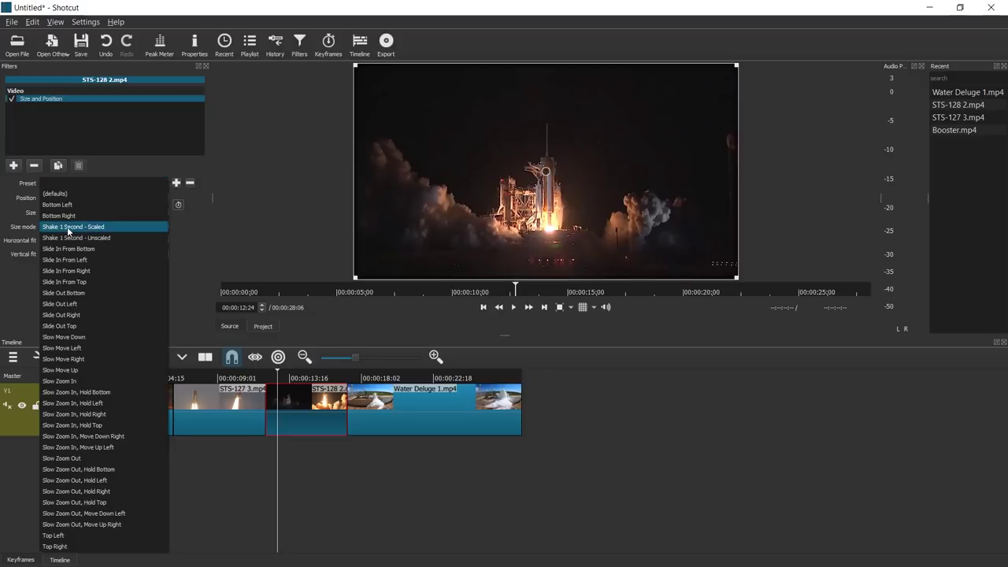
{"action": "left_click", "coordinate": [98, 238]}
{"action": "left_click", "coordinate": [263, 377]}
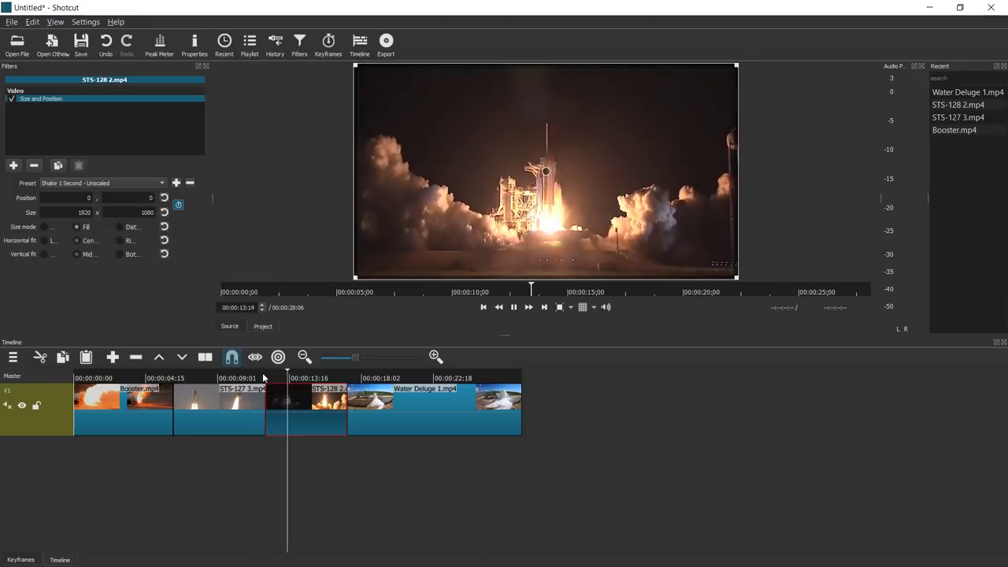
{"action": "key", "text": "space"}
Step: Split the STS-128 2.mp4 clip at 00:00:13:00
{"action": "left_click", "coordinate": [279, 379]}
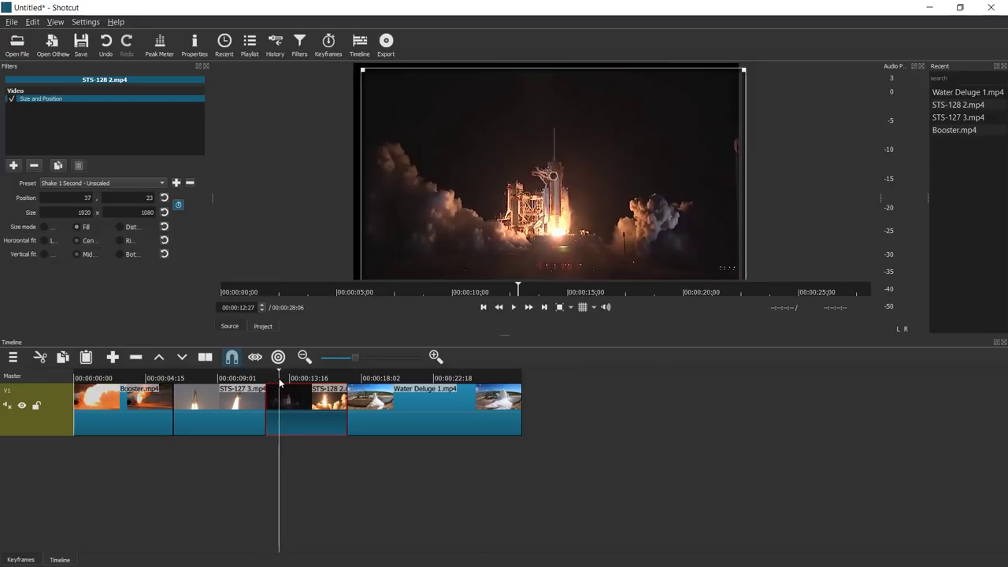
{"action": "left_click", "coordinate": [280, 379]}
{"action": "key", "text": "s"}
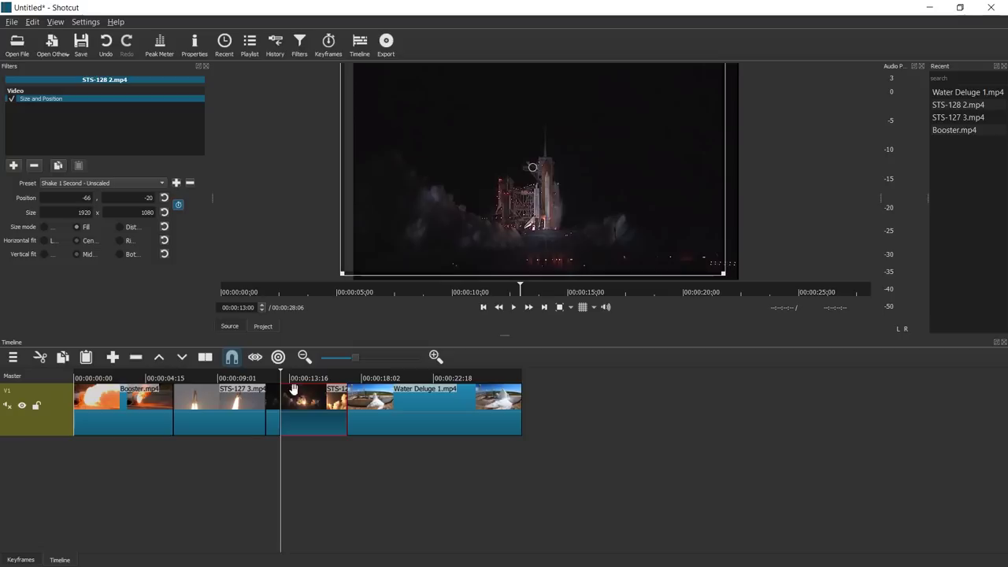
Step: Apply the Shake 1 Second - Scaled preset to the second STS-128 2.mp4 segment, and split that segment at 00:00:13:29
{"action": "left_click", "coordinate": [64, 182]}
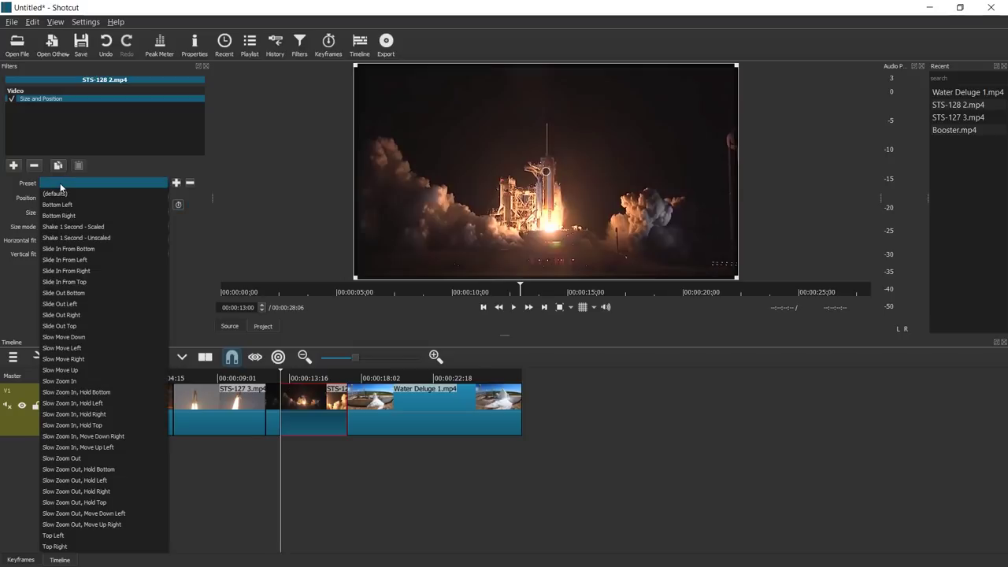
{"action": "left_click", "coordinate": [103, 228]}
{"action": "left_click", "coordinate": [264, 378]}
{"action": "key", "text": "space"}
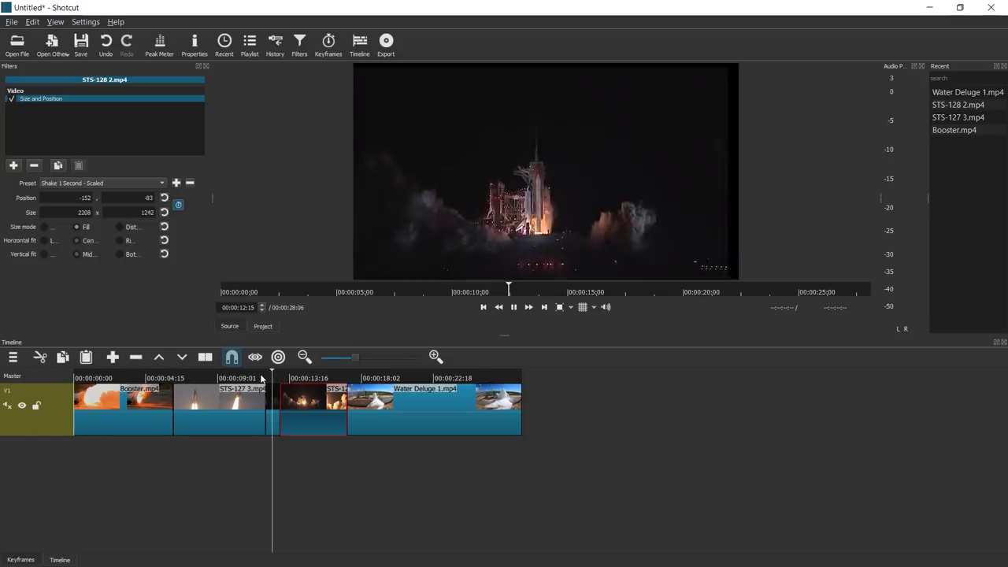
{"action": "key", "text": "space"}
{"action": "key", "text": "s"}
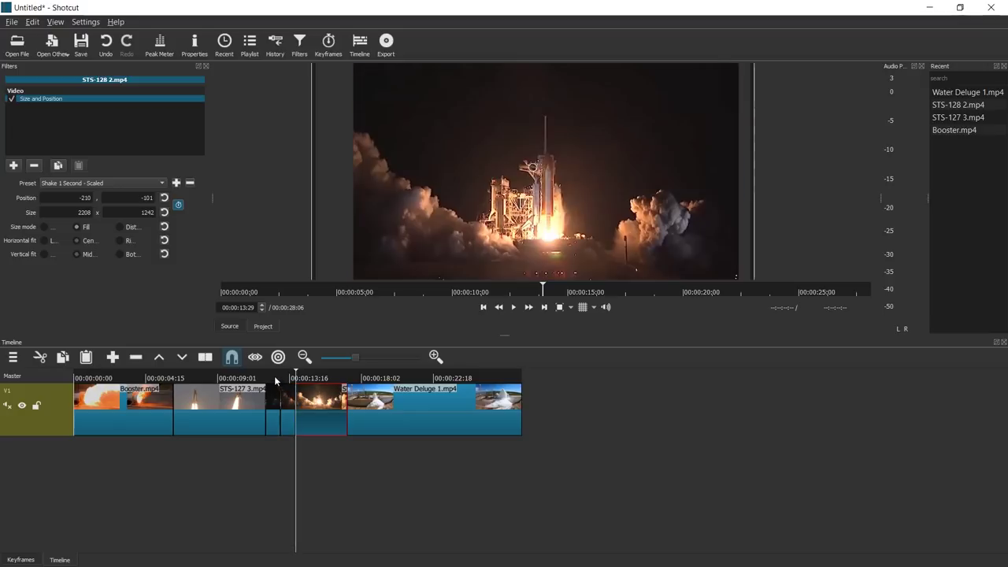
Step: Copy the RGB Shift filter from STS-127 3.mp4 onto the first short STS-128 2.mp4 segment
{"action": "left_click", "coordinate": [273, 379]}
{"action": "left_click", "coordinate": [252, 391]}
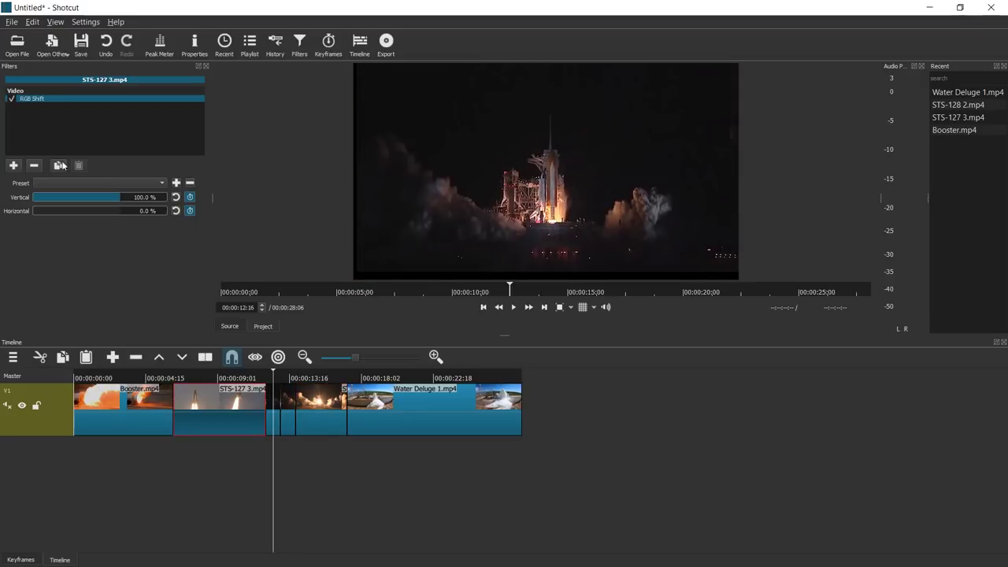
{"action": "left_click", "coordinate": [270, 399]}
{"action": "left_click", "coordinate": [78, 166]}
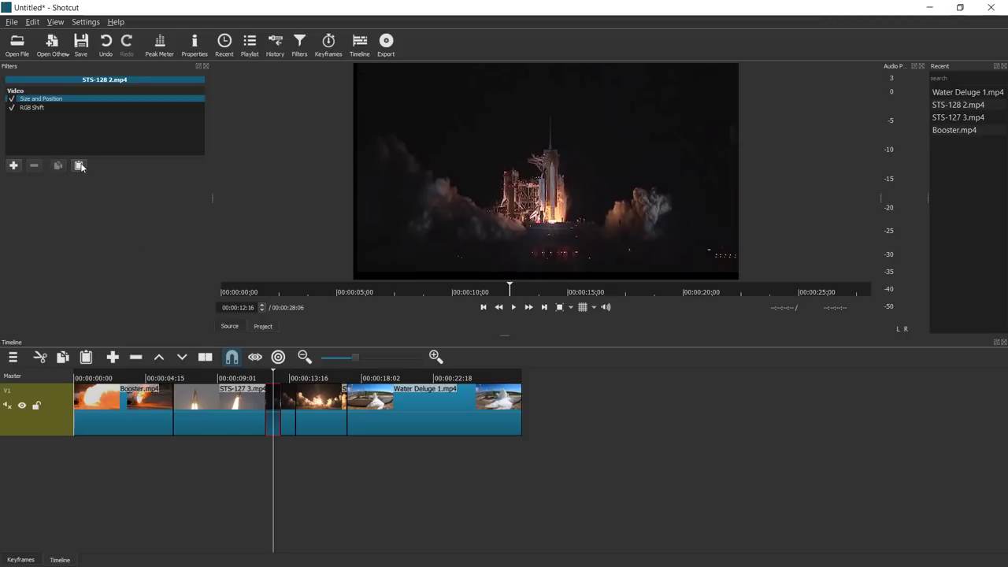
Step: Copy Booster.mp4's Glitch and RGB Shift filters onto the short middle STS-128 2.mp4 segment and play the combined shake effect
{"action": "left_click", "coordinate": [145, 377]}
{"action": "left_click", "coordinate": [135, 413]}
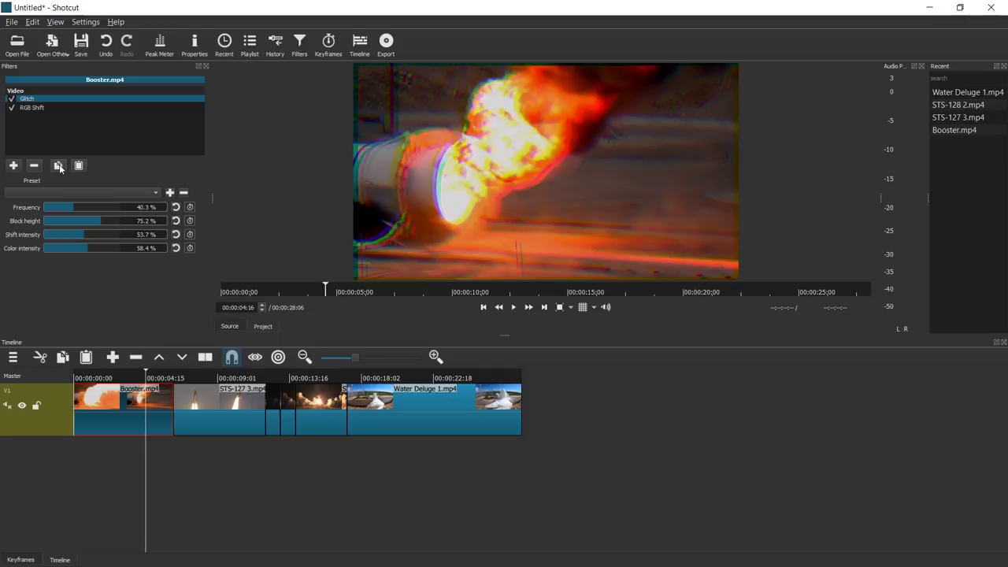
{"action": "left_click", "coordinate": [285, 403]}
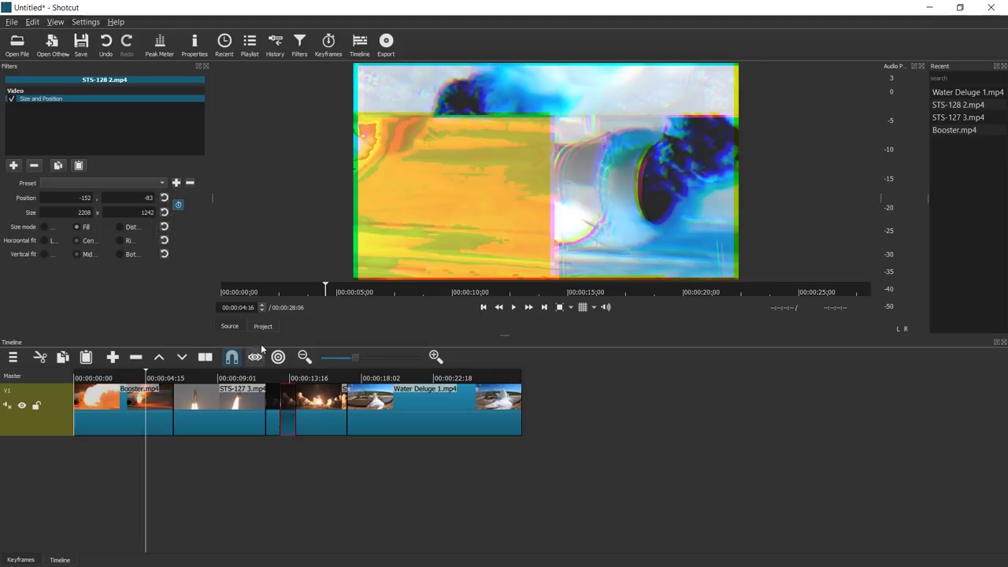
{"action": "left_click", "coordinate": [78, 166]}
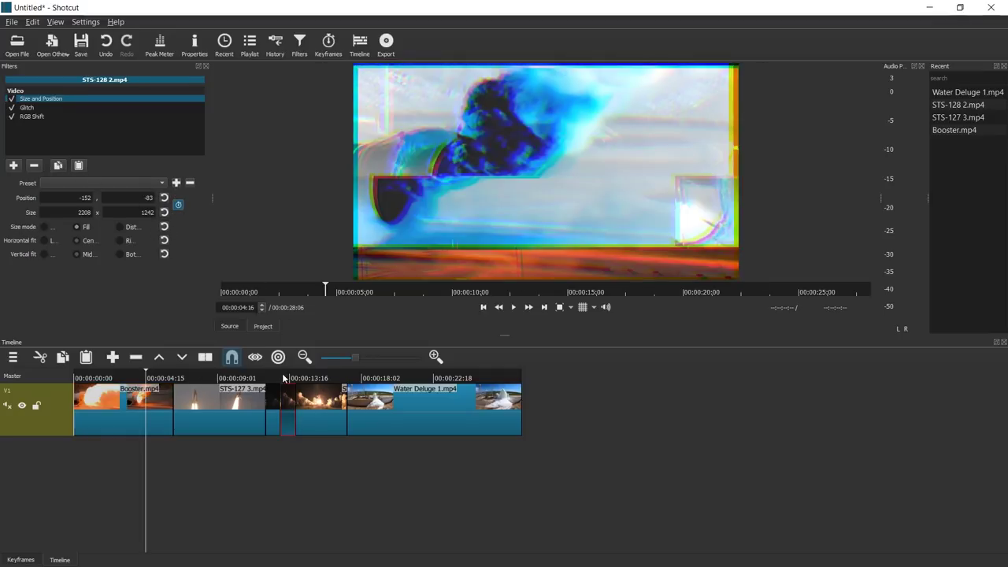
{"action": "left_click", "coordinate": [249, 376]}
{"action": "key", "text": "space"}
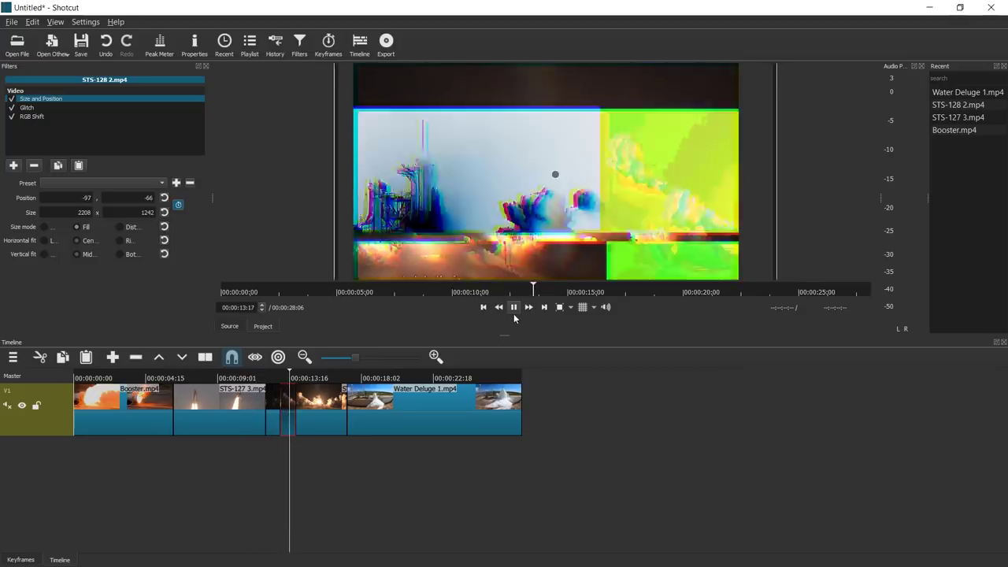
{"action": "left_click", "coordinate": [277, 377]}
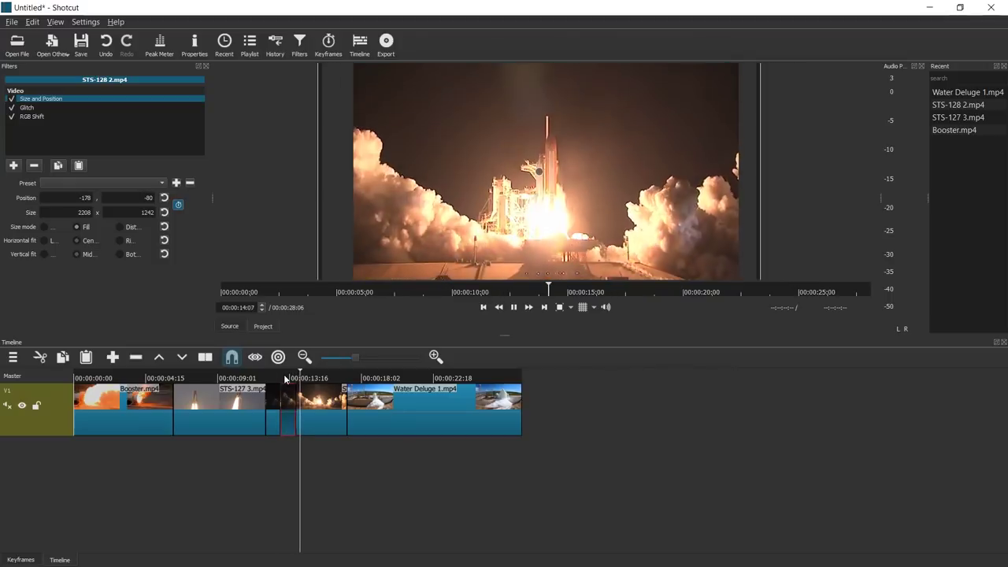
{"action": "left_click", "coordinate": [285, 378]}
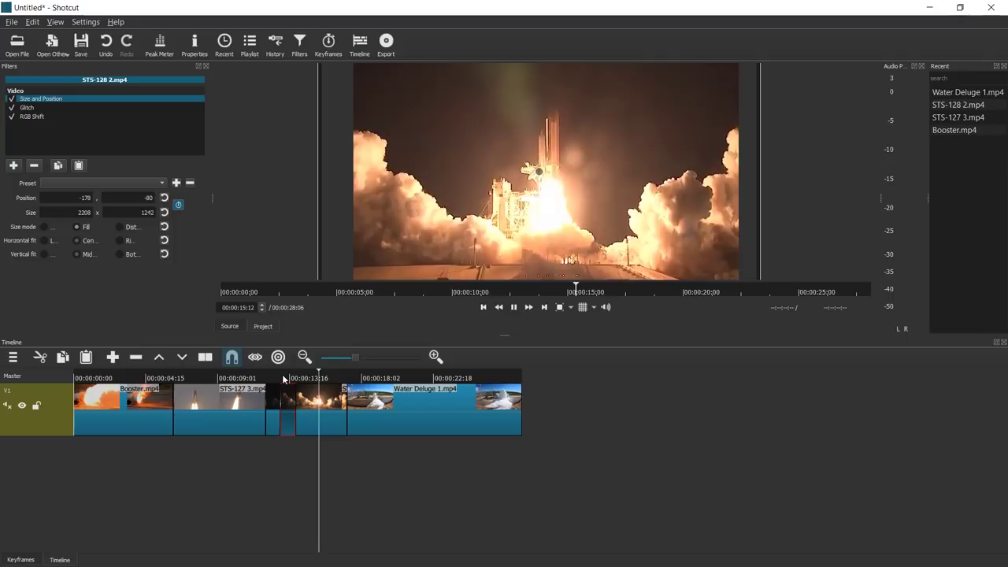
Step: Add the Old Film: Technocolor filter to Water Deluge 1.mp4, with Green/Red at -18 and Yellow/Blue at 143
{"action": "left_click", "coordinate": [339, 379]}
{"action": "left_click", "coordinate": [351, 379]}
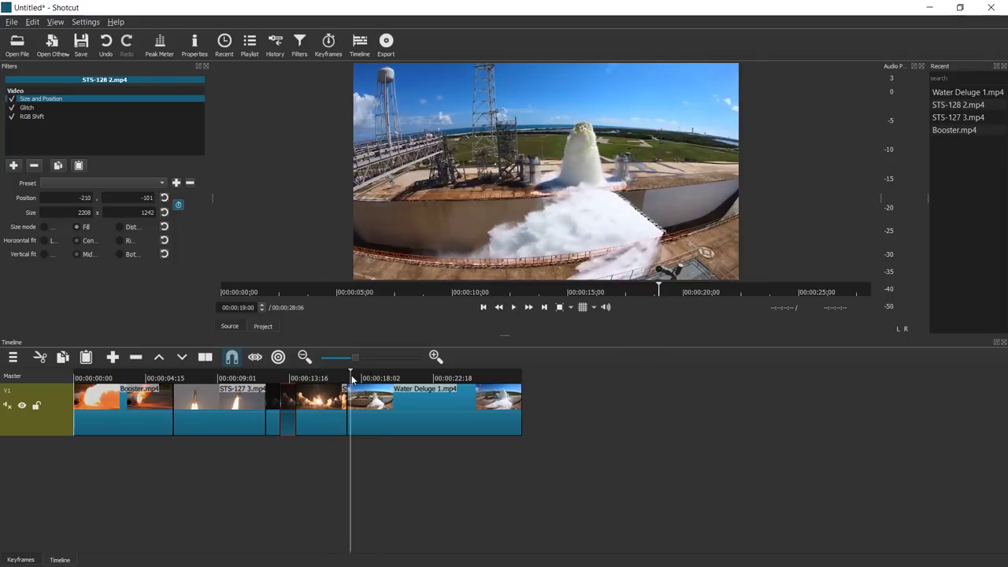
{"action": "key", "text": "space"}
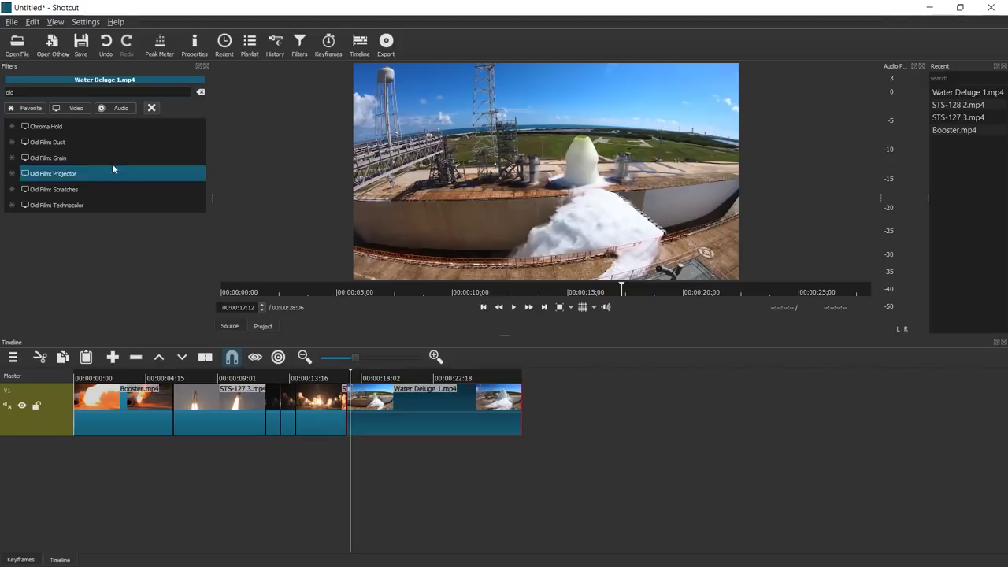
{"action": "left_click", "coordinate": [69, 207]}
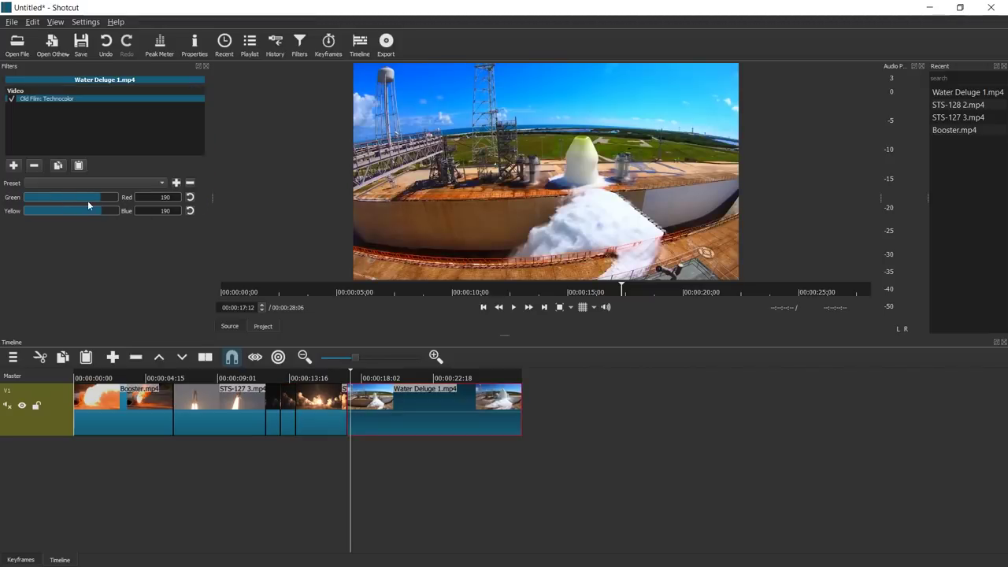
{"action": "left_click_drag", "start_coordinate": [88, 205], "coordinate": [70, 203]}
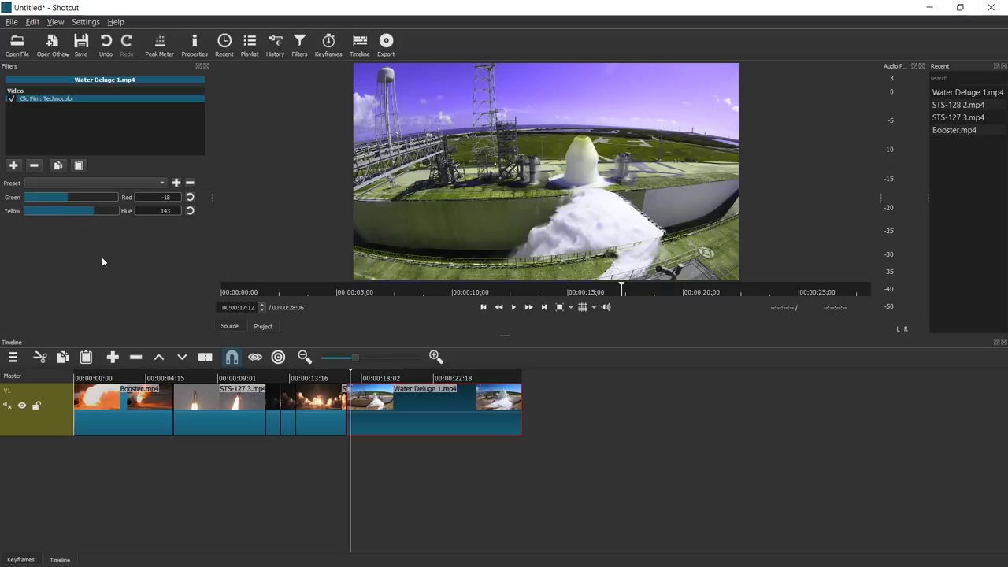
Step: Add the Old Film: Projector filter to Water Deluge 1.mp4 and play the result
{"action": "left_click", "coordinate": [13, 166]}
{"action": "left_click", "coordinate": [77, 179]}
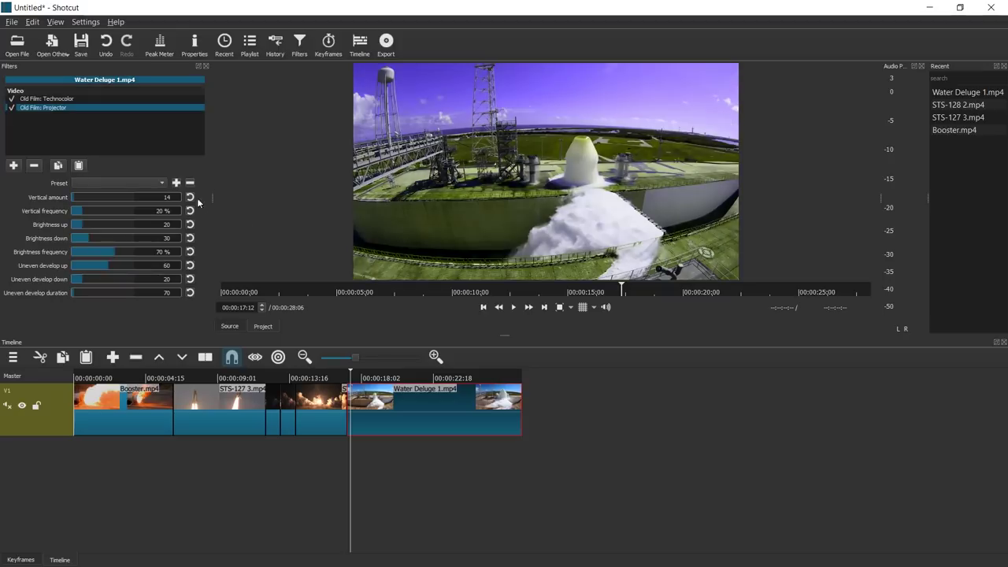
{"action": "key", "text": "space"}
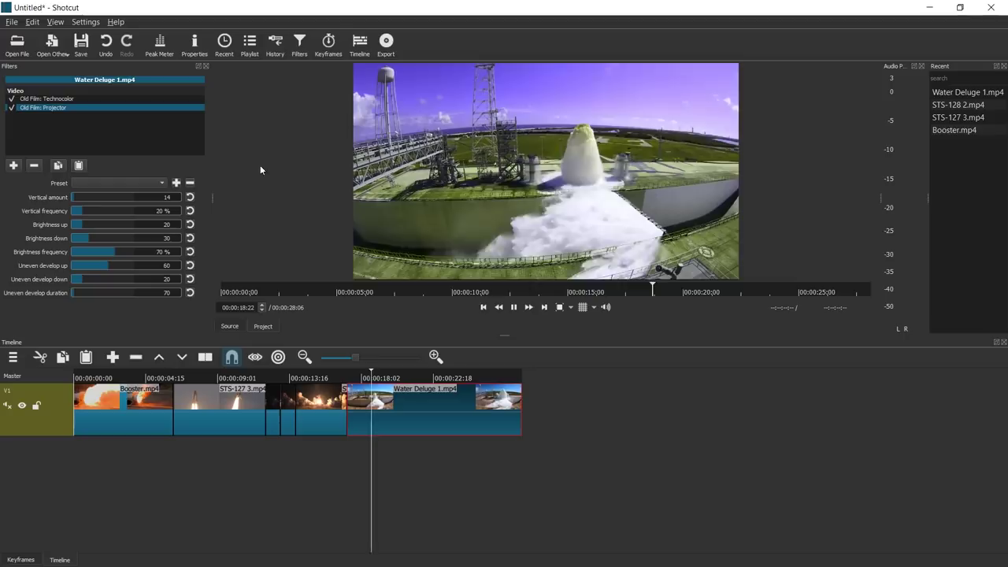
Step: Try the Old Film: Grain filter on Water Deluge 1.mp4 with 70% noise and brightness 222, and remove it
{"action": "left_click", "coordinate": [14, 166]}
{"action": "left_click", "coordinate": [75, 158]}
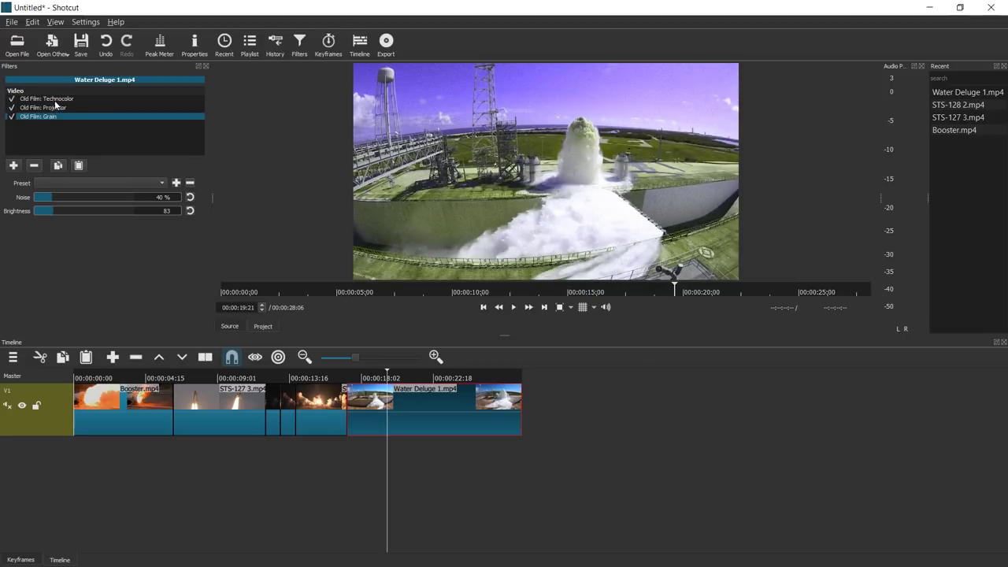
{"action": "left_click_drag", "start_coordinate": [68, 200], "coordinate": [131, 197]}
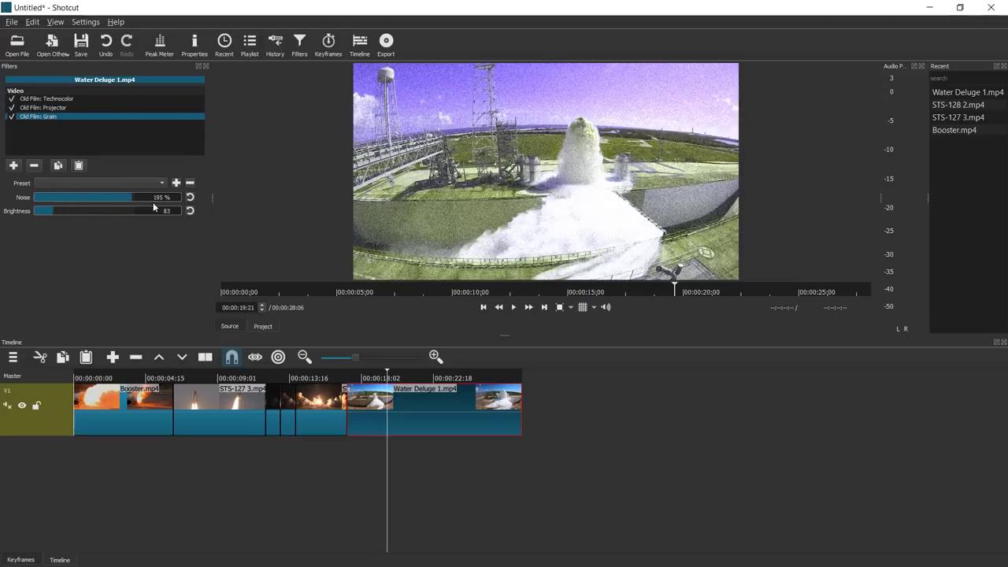
{"action": "left_click", "coordinate": [90, 211]}
{"action": "left_click", "coordinate": [70, 199]}
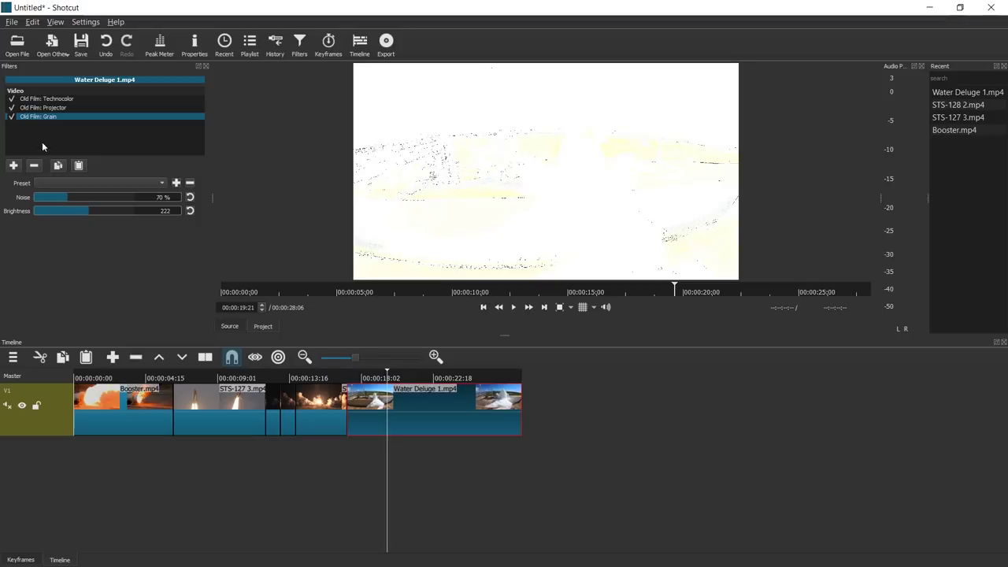
{"action": "left_click", "coordinate": [34, 165]}
Step: Add the Old Film: Scratches filter to Water Deluge 1.mp4 and preview it in playback
{"action": "left_click", "coordinate": [14, 165]}
{"action": "left_click", "coordinate": [99, 186]}
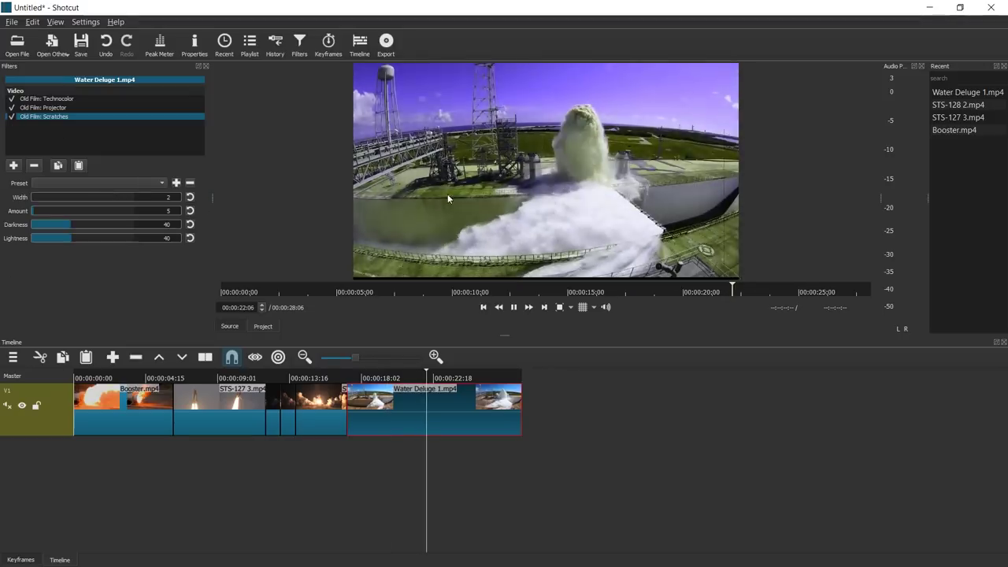
{"action": "key", "text": "space"}
Step: Paste the copied Glitch and RGB Shift filters onto Water Deluge 1.mp4 and play it from about 00:00:18:05
{"action": "left_click_drag", "start_coordinate": [367, 377], "coordinate": [362, 376]}
{"action": "left_click", "coordinate": [80, 166]}
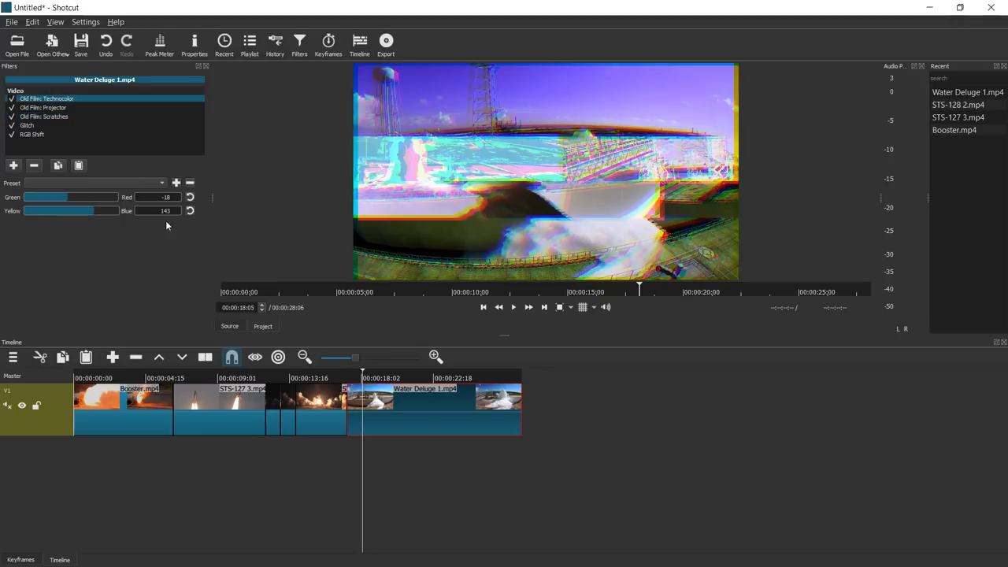
{"action": "key", "text": "space"}
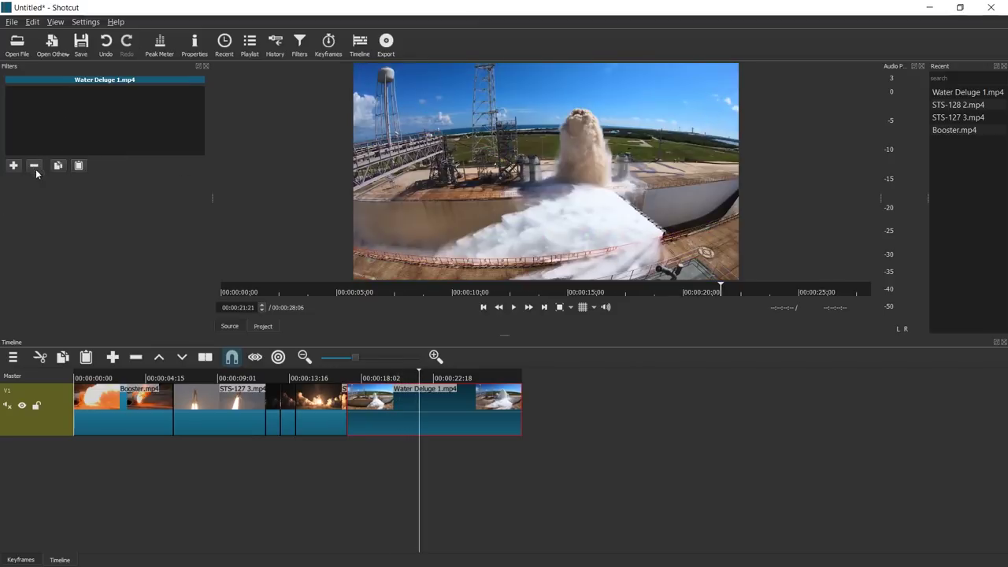
Step: Remove the STS-128 2.mp4, STS-127 3.mp4 and Booster.mp4 clips, leaving Water Deluge 1.mp4 at the timeline's start
{"action": "left_click", "coordinate": [351, 378]}
{"action": "left_click", "coordinate": [328, 408]}
{"action": "key", "text": "Delete"}
{"action": "left_click", "coordinate": [286, 410]}
{"action": "key", "text": "Delete"}
{"action": "left_click", "coordinate": [221, 408]}
{"action": "key", "text": "Delete"}
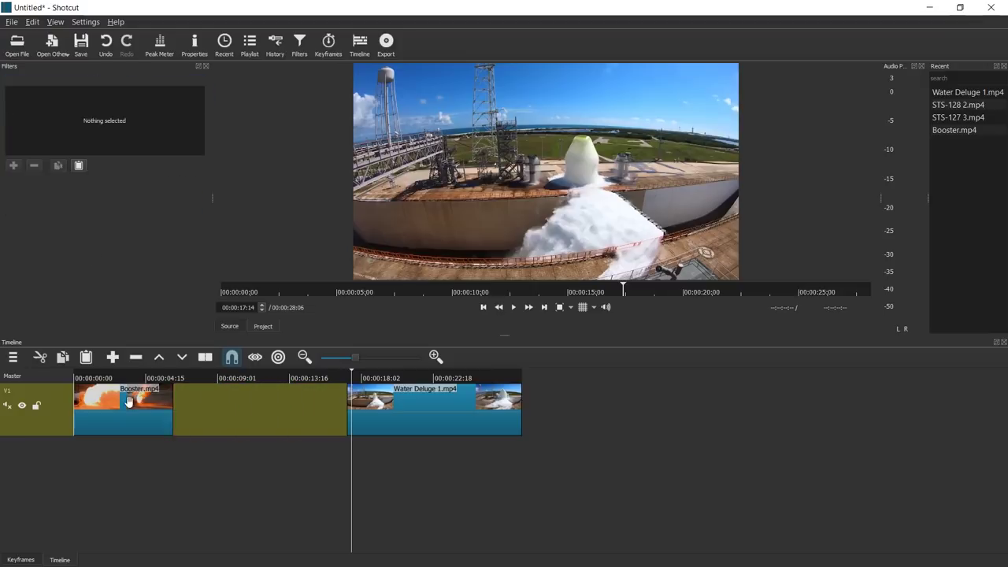
{"action": "left_click", "coordinate": [129, 401]}
{"action": "left_click", "coordinate": [77, 379]}
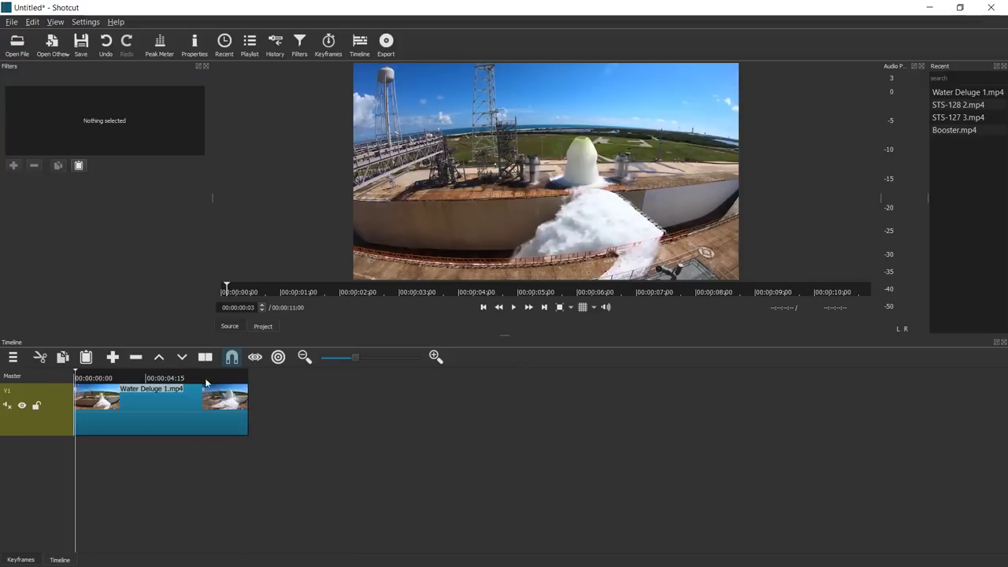
Step: Export the timeline to the Temp folder as lowq.mp4 with the codec quality set to 0%
{"action": "left_click", "coordinate": [386, 43]}
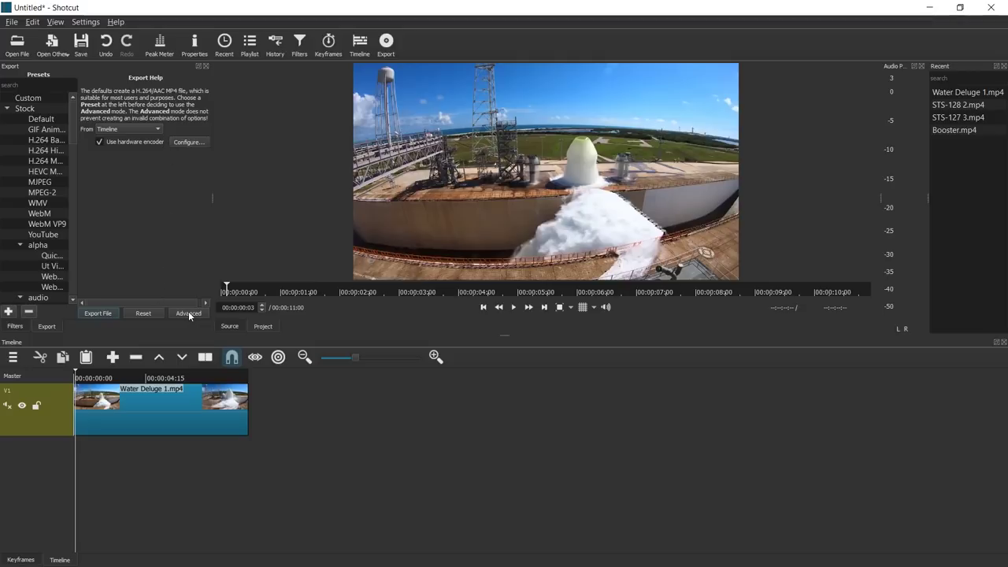
{"action": "left_click", "coordinate": [188, 313]}
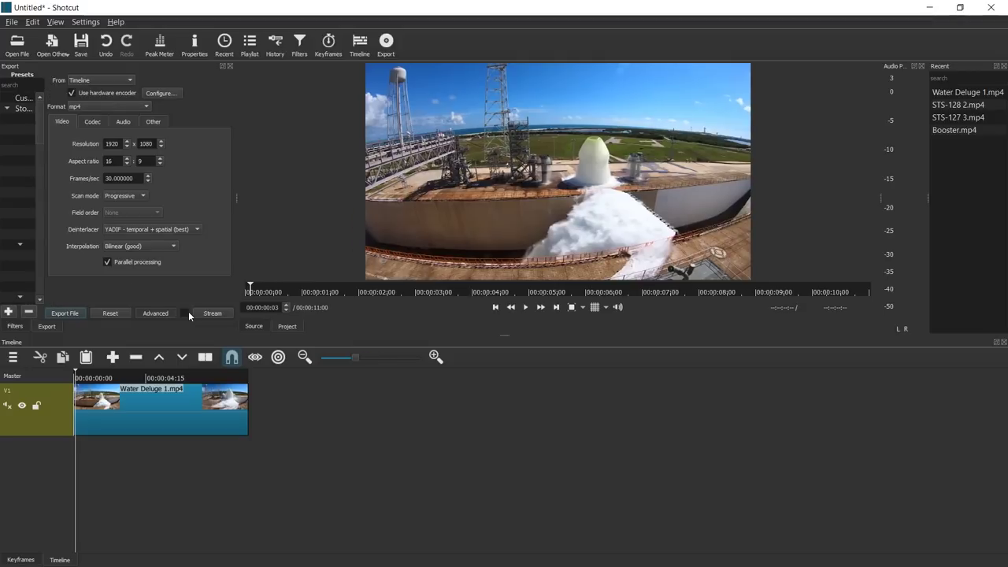
{"action": "left_click", "coordinate": [93, 122]}
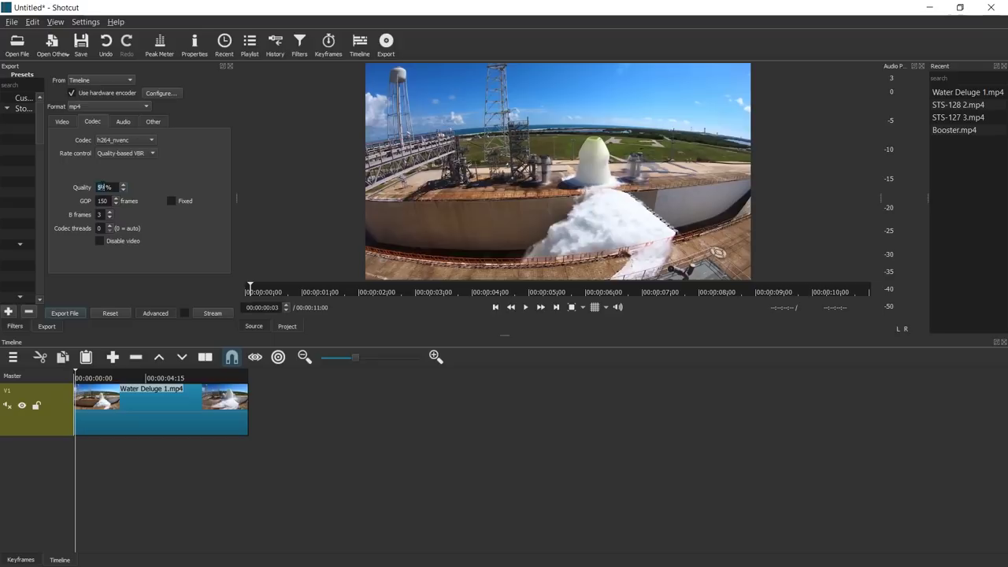
{"action": "left_click", "coordinate": [67, 313]}
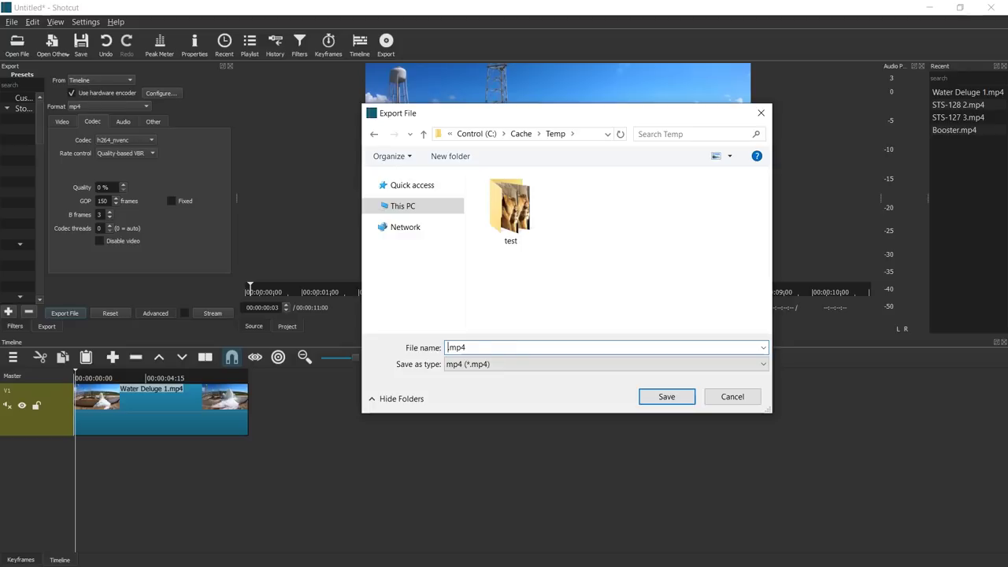
{"action": "key", "text": "Return"}
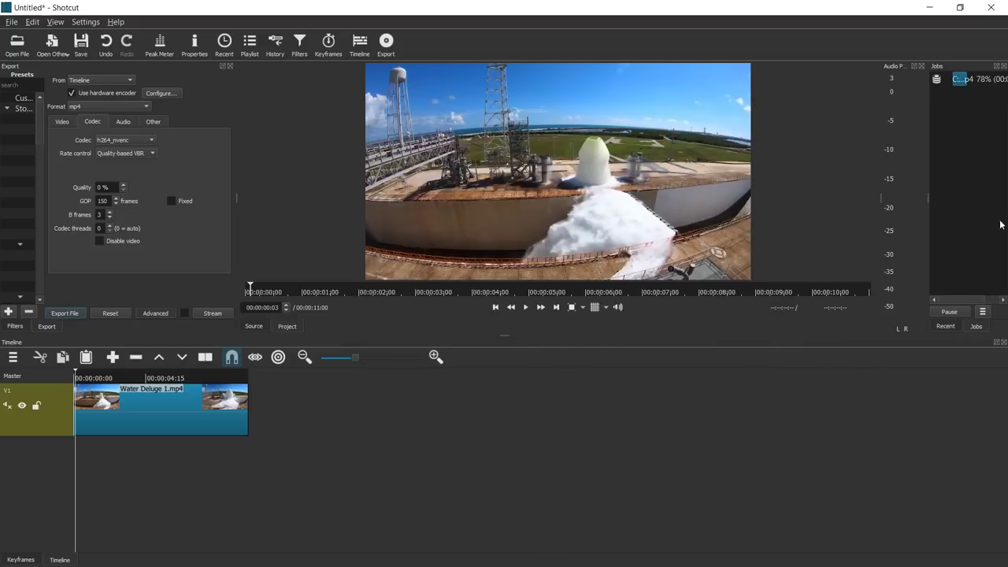
Step: Switch to File Explorer and bring the exported lowq.mp4 into the Shotcut timeline in place of Water Deluge 1.mp4
{"action": "key", "text": "alt+Tab"}
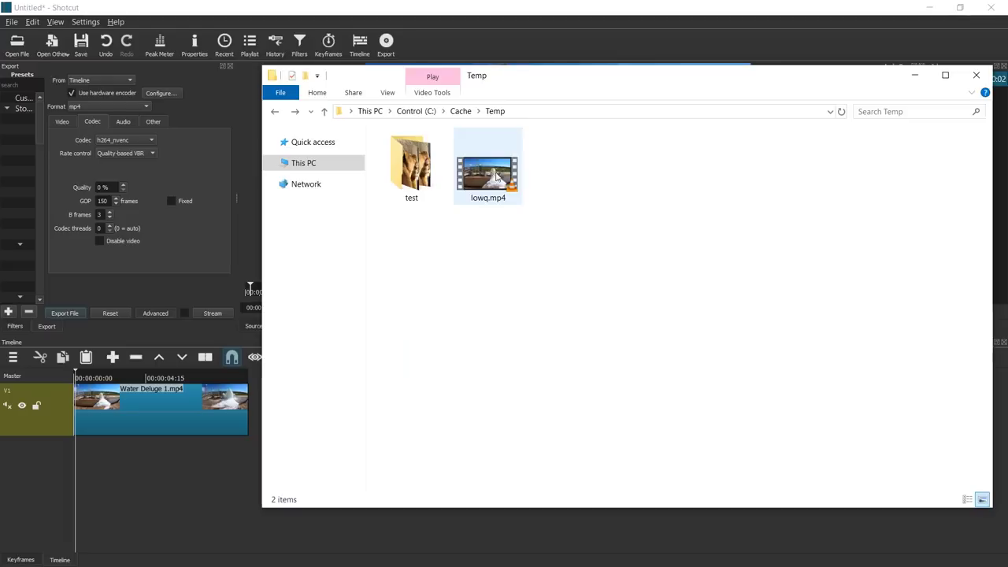
{"action": "left_click", "coordinate": [493, 175]}
{"action": "left_click_drag", "start_coordinate": [516, 81], "coordinate": [525, 187]}
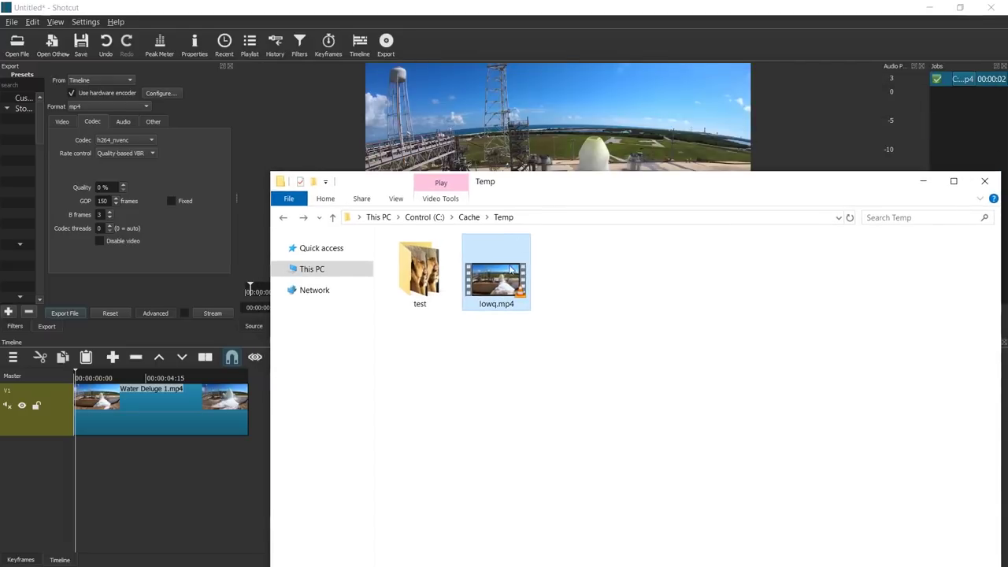
{"action": "left_click", "coordinate": [526, 133]}
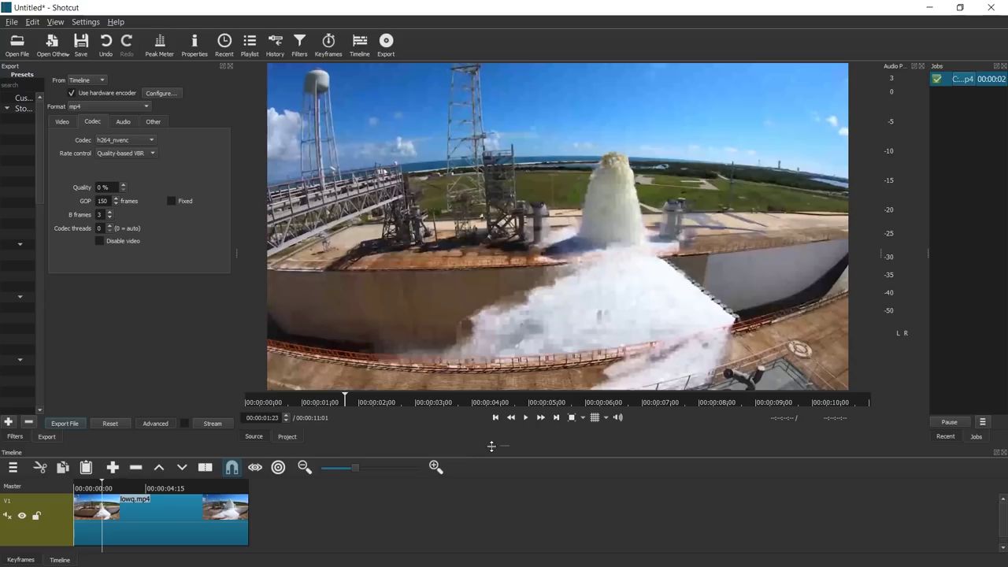
Step: Export the lowq.mp4 timeline again as lowq2.mp4 to degrade the video further
{"action": "left_click_drag", "start_coordinate": [492, 445], "coordinate": [425, 340]}
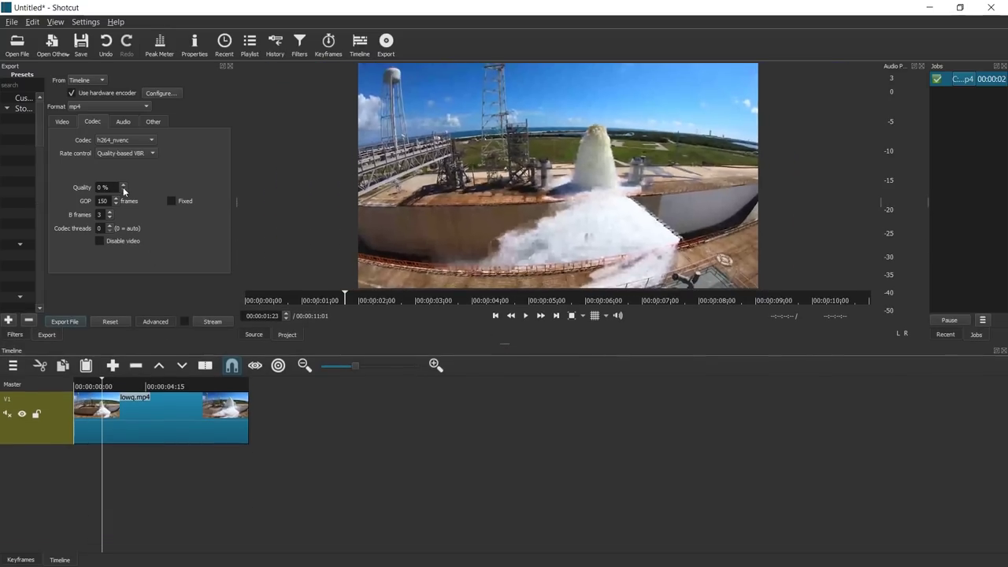
{"action": "left_click", "coordinate": [77, 321]}
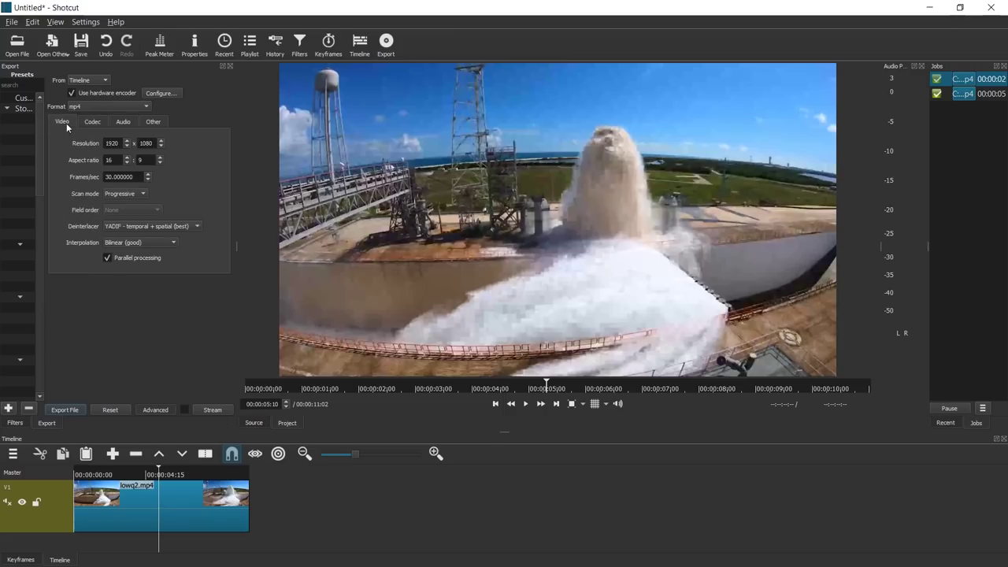
Step: Set the export rate control to Constant Bitrate with a low bitrate, and export the lowq2.mp4 timeline as lowq3.mp4
{"action": "left_click", "coordinate": [218, 156]}
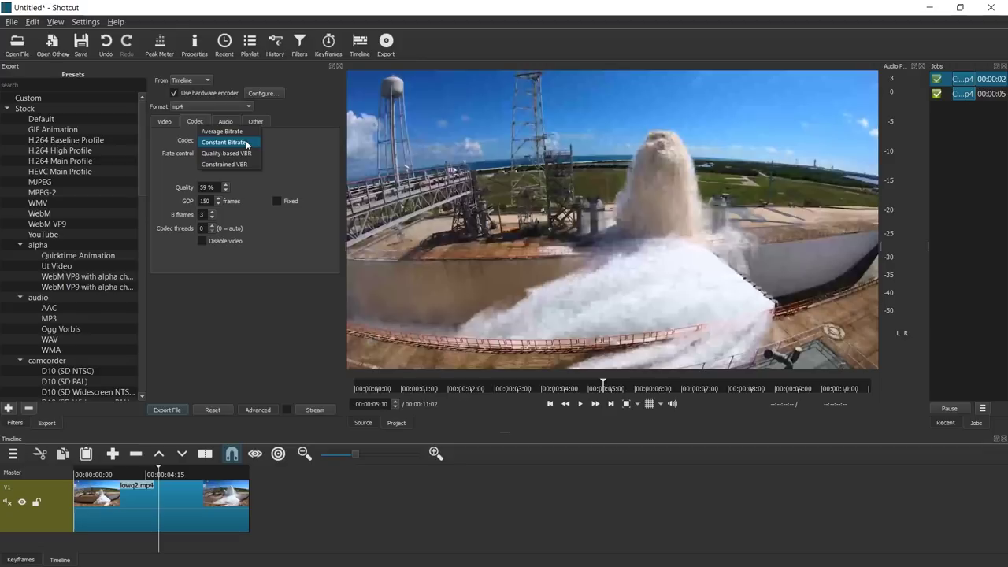
{"action": "left_click", "coordinate": [247, 142]}
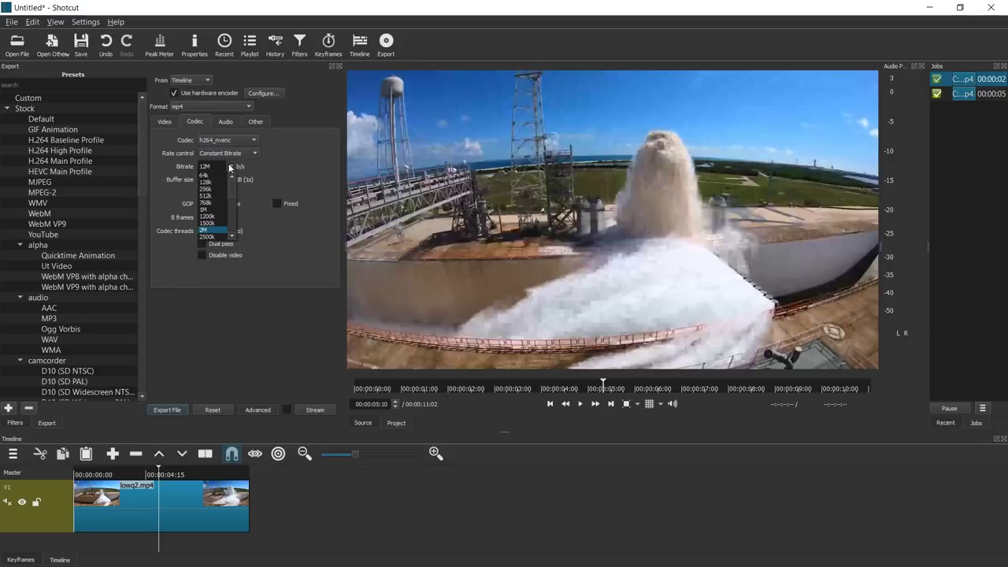
{"action": "left_click", "coordinate": [168, 409]}
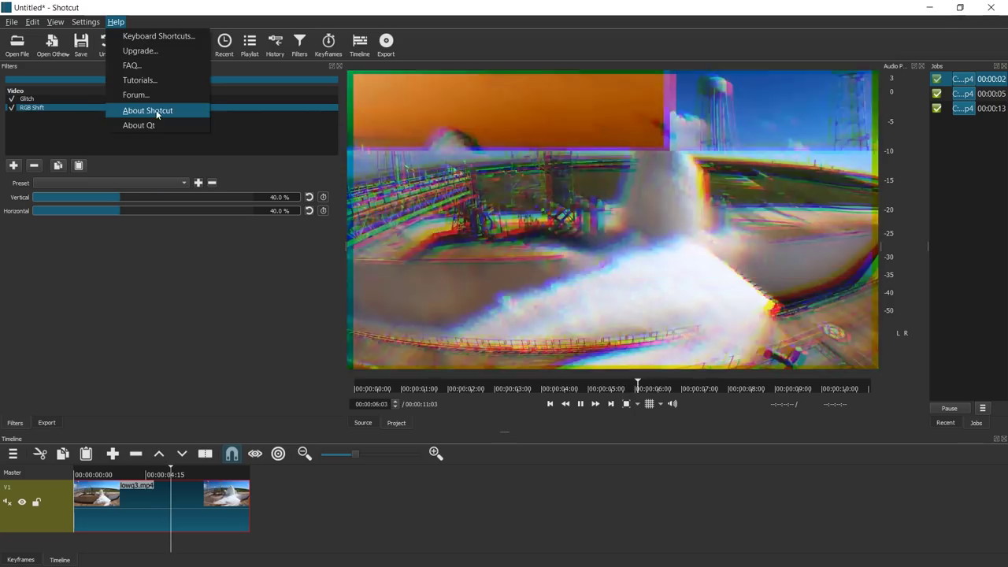
Step: Open the About Shotcut information to check the program version
{"action": "left_click", "coordinate": [148, 111]}
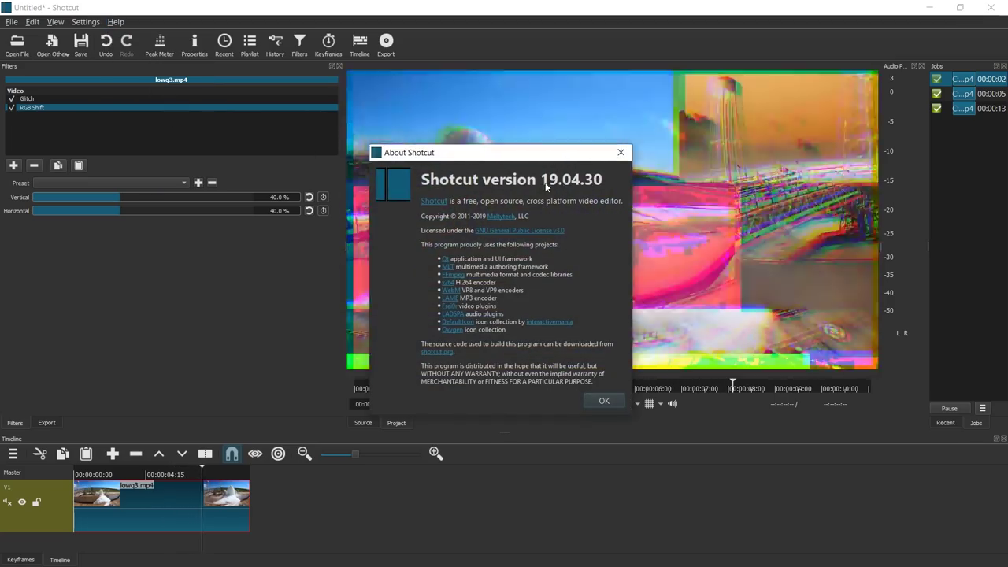